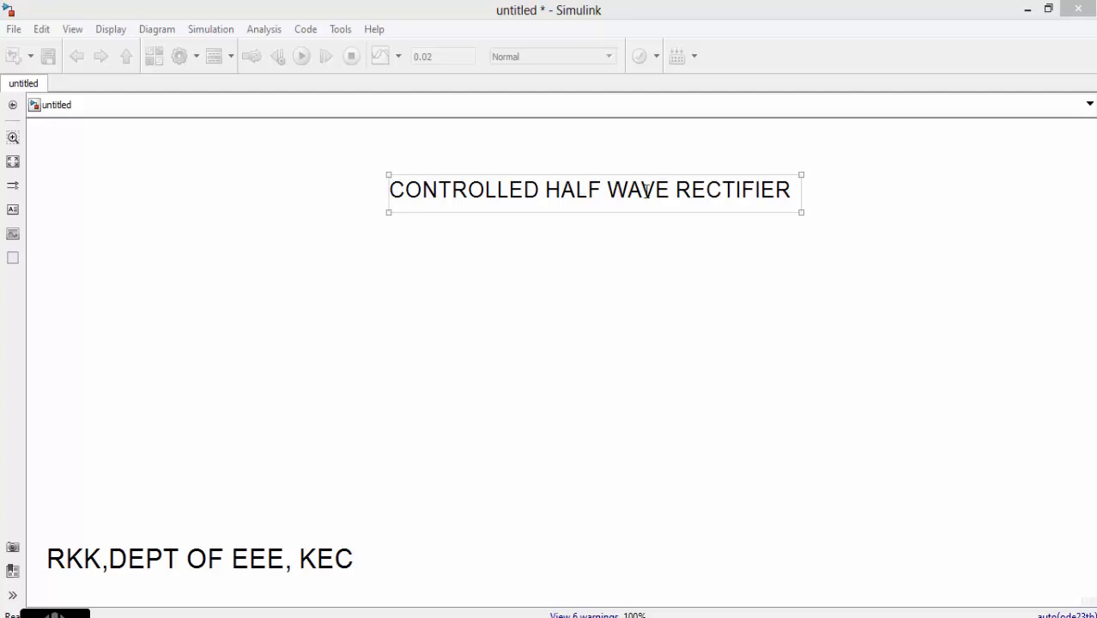
left_click(540, 190)
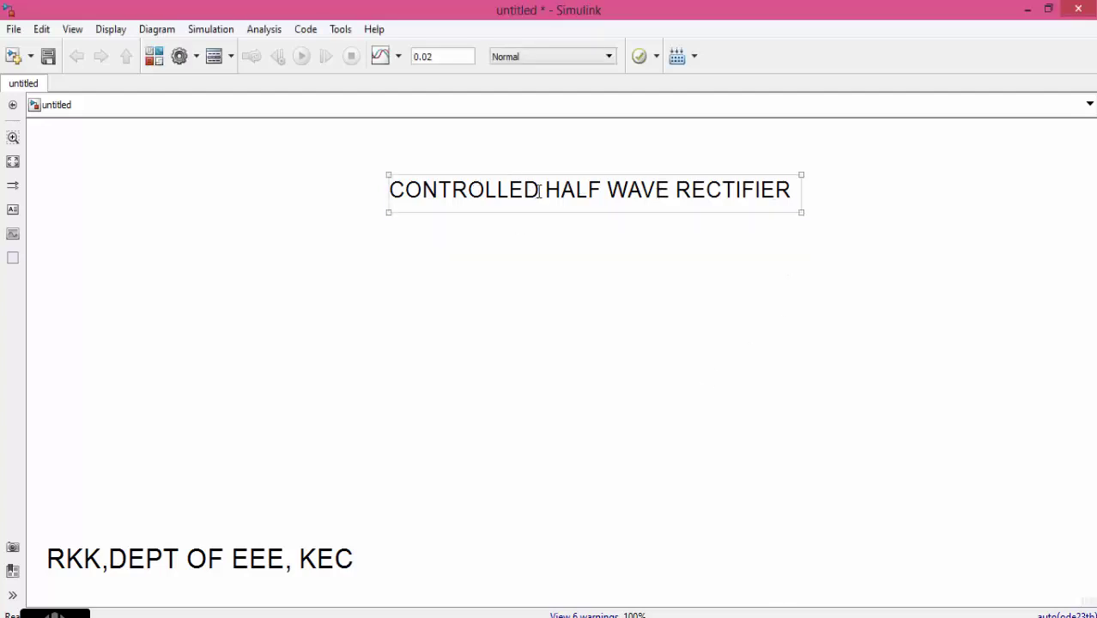
left_click_drag(545, 190, 534, 160)
left_click(586, 189)
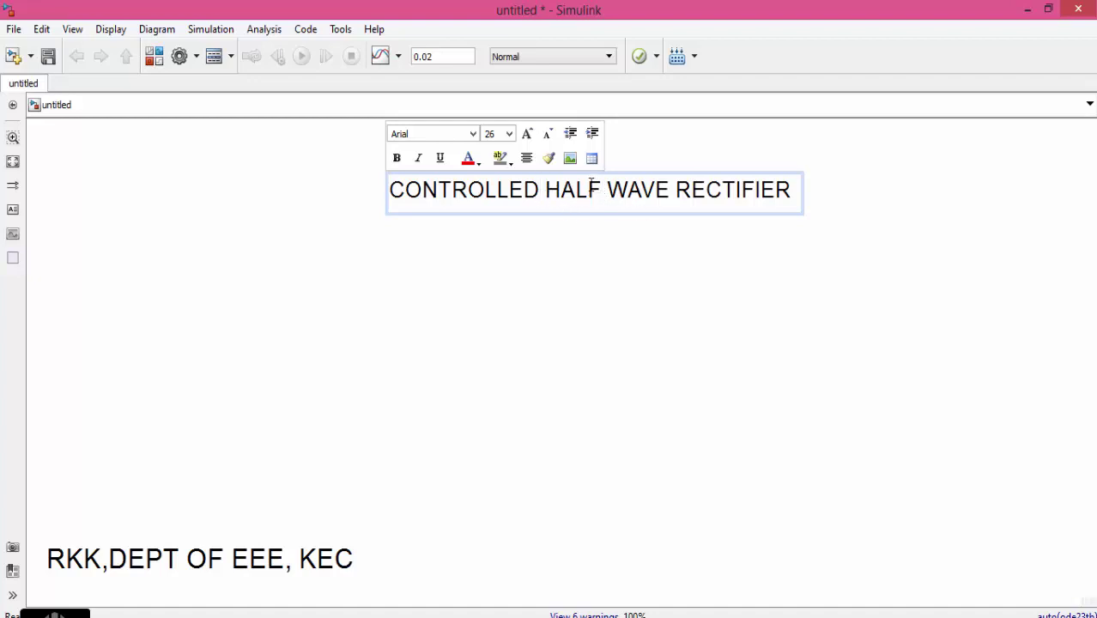
left_click(591, 246)
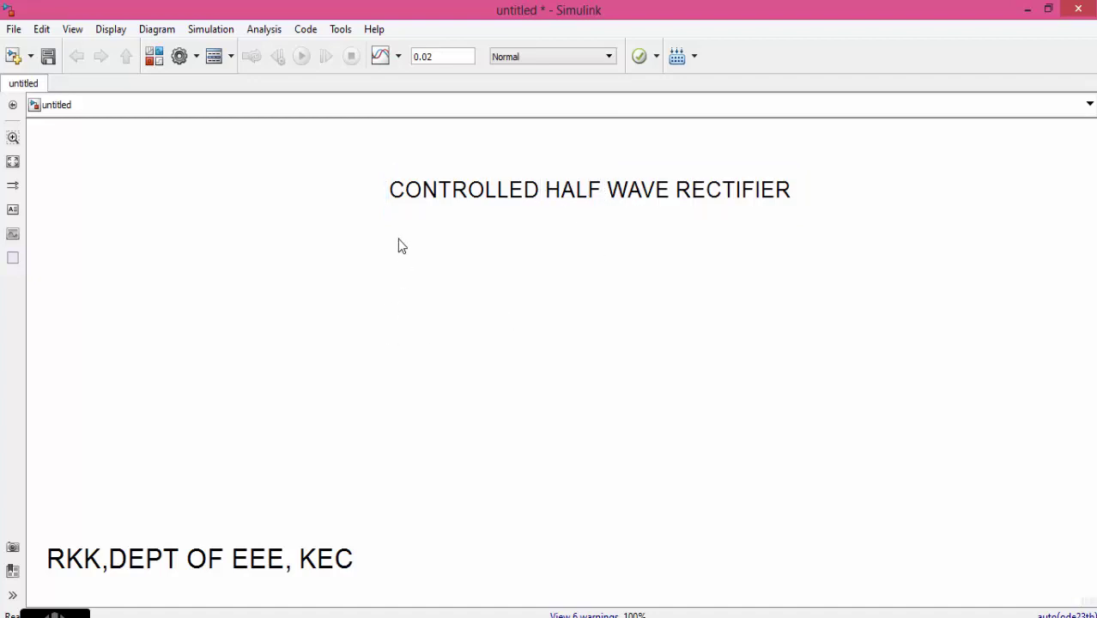
left_click(427, 189)
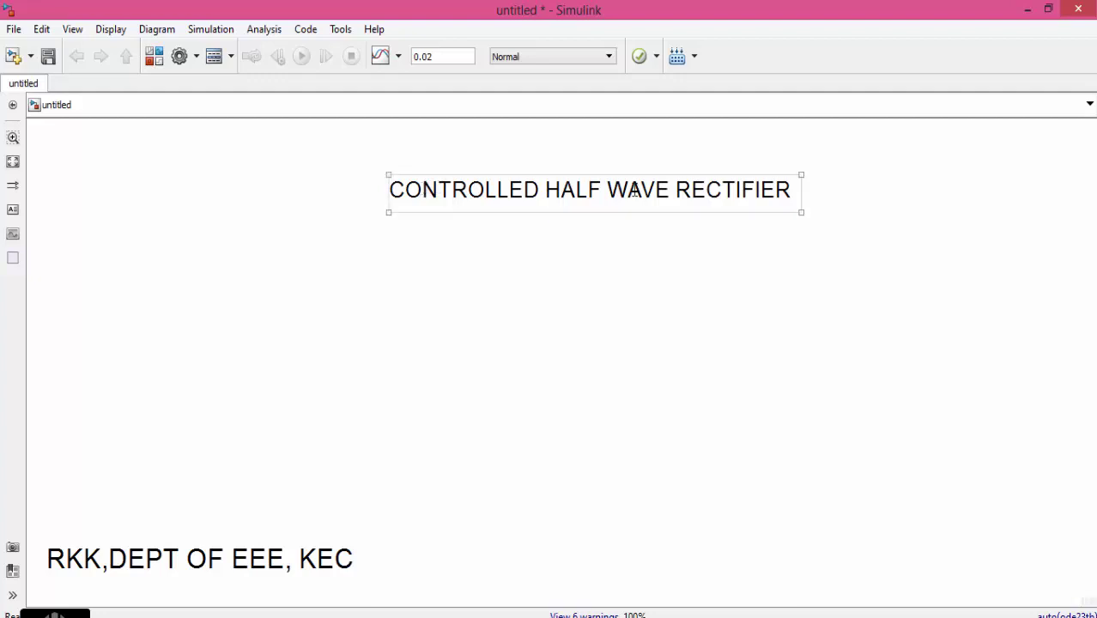
left_click(705, 239)
left_click(575, 190)
left_click(832, 277)
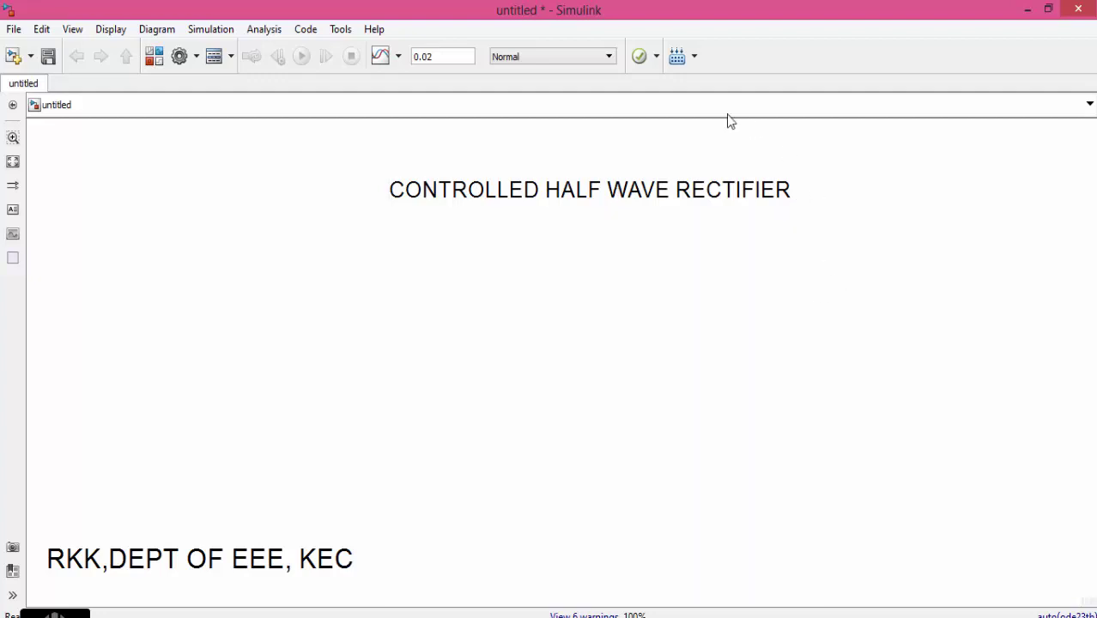
left_click(449, 198)
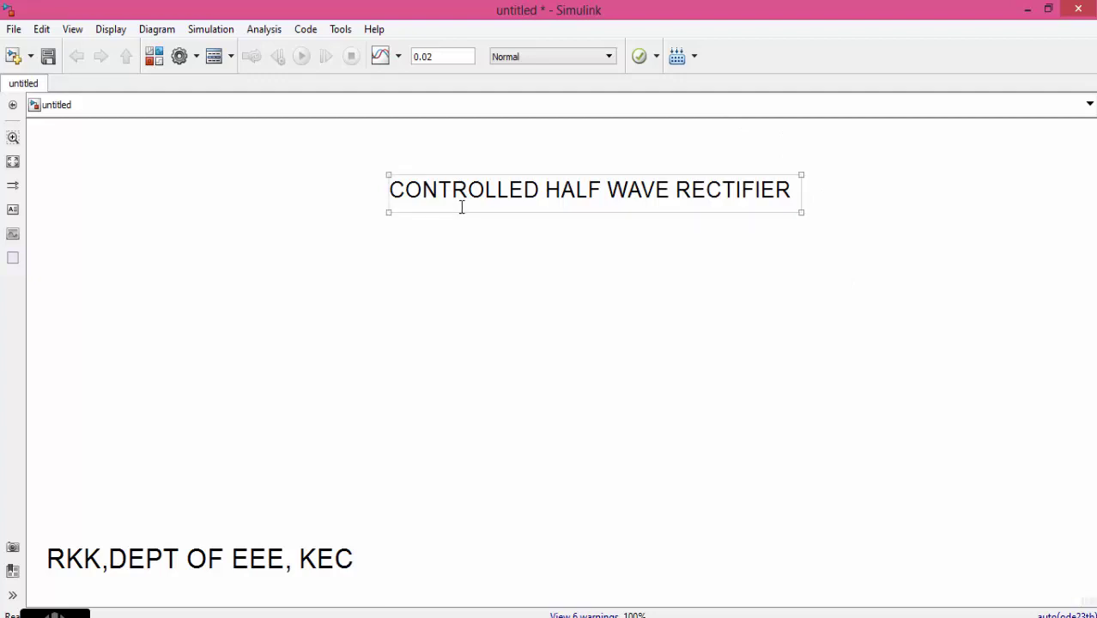
left_click(201, 191)
- Browse the block library to Simscape/SimPowerSystems/Specialized Technology/Fundamental Blocks
left_click(152, 56)
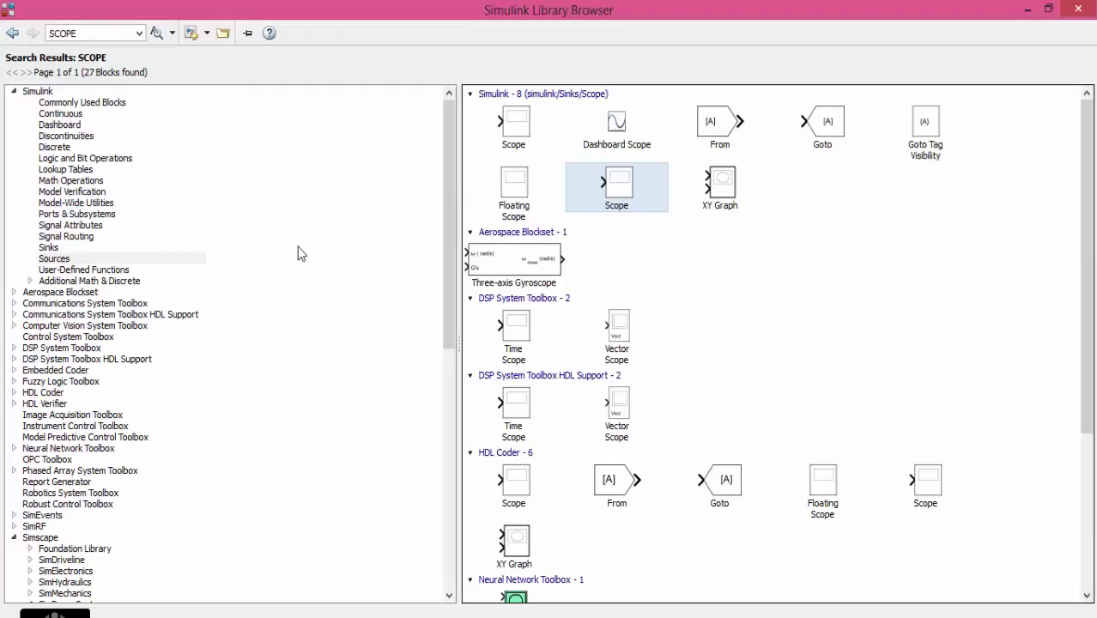
left_click(12, 32)
left_click(40, 456)
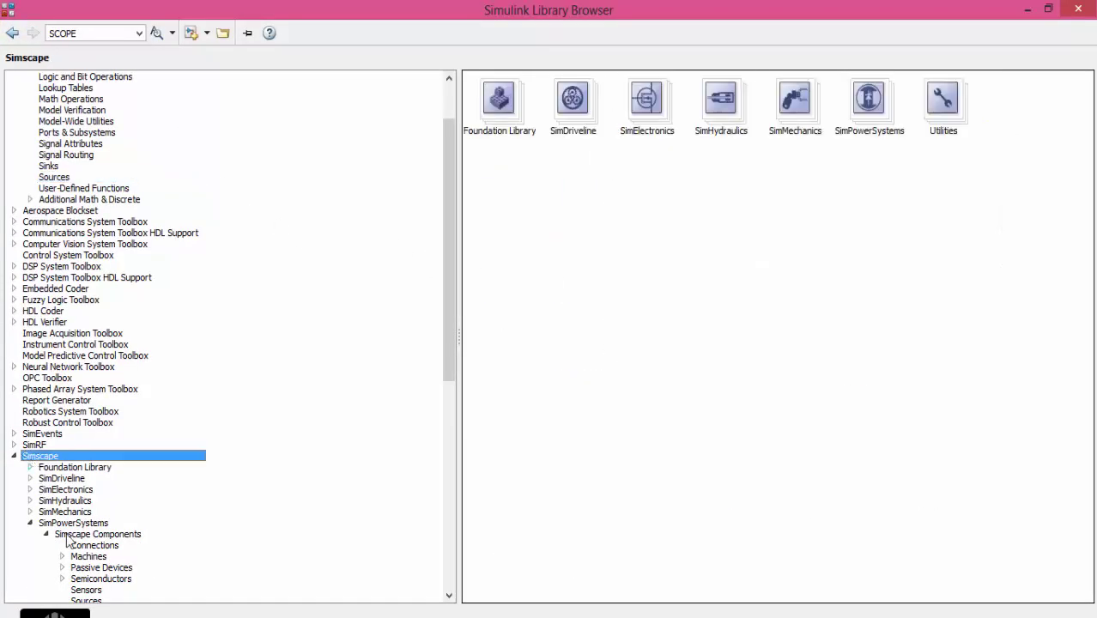
left_click(943, 99)
double_click(869, 98)
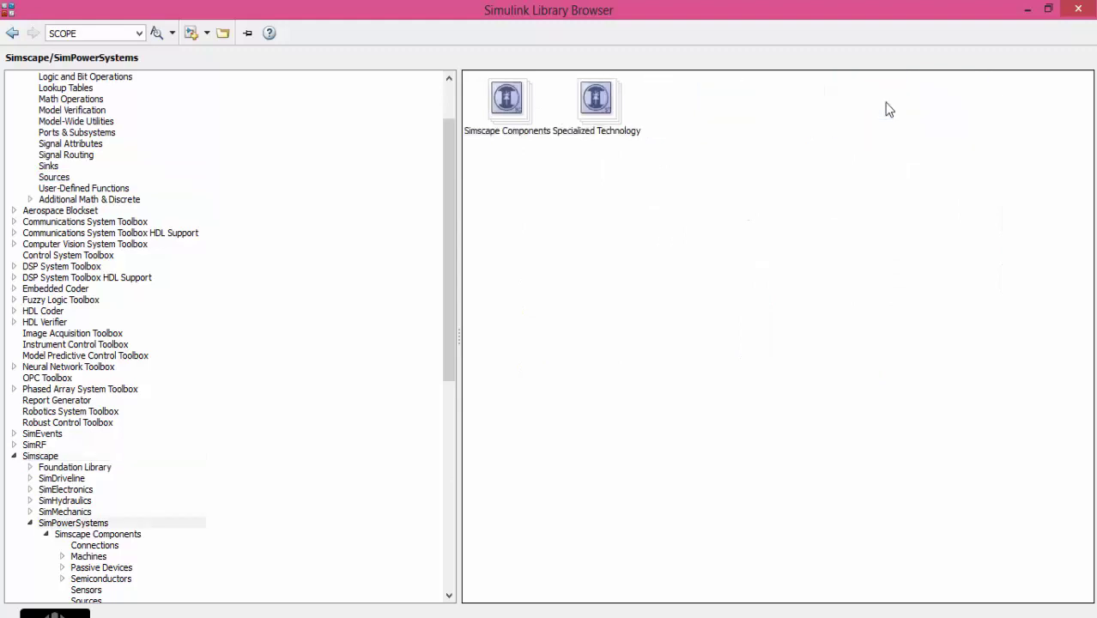
double_click(601, 101)
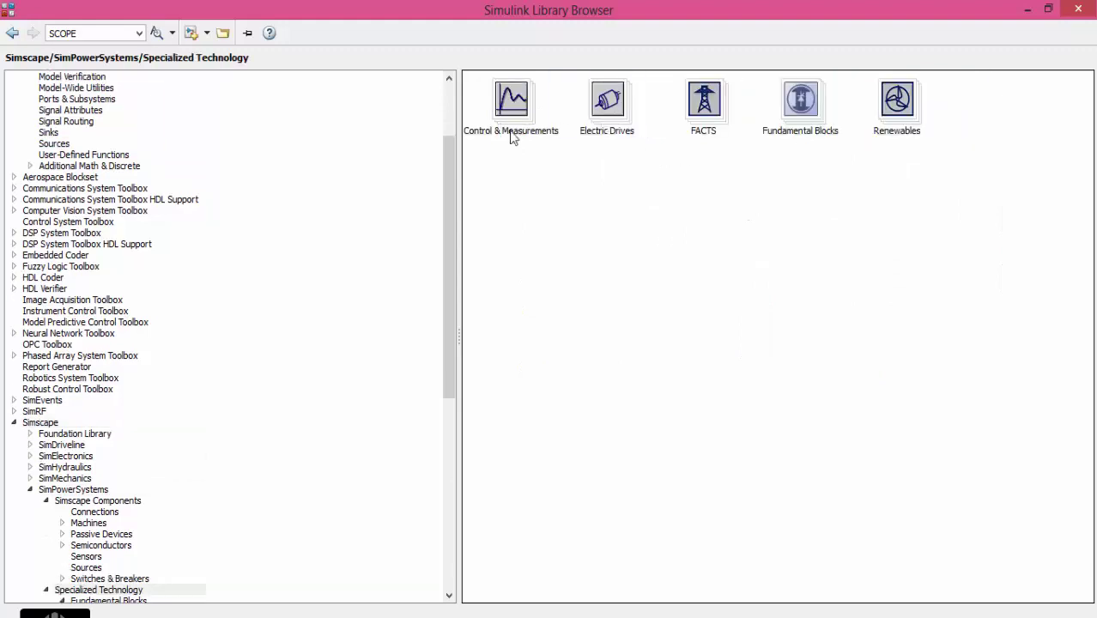
left_click(779, 136)
double_click(778, 135)
- Add an AC Voltage Source block from the Electrical Sources library to the model and return to Fundamental Blocks
left_click(487, 101)
double_click(487, 101)
left_click(606, 110)
right_click(607, 110)
left_click(640, 112)
left_click(11, 34)
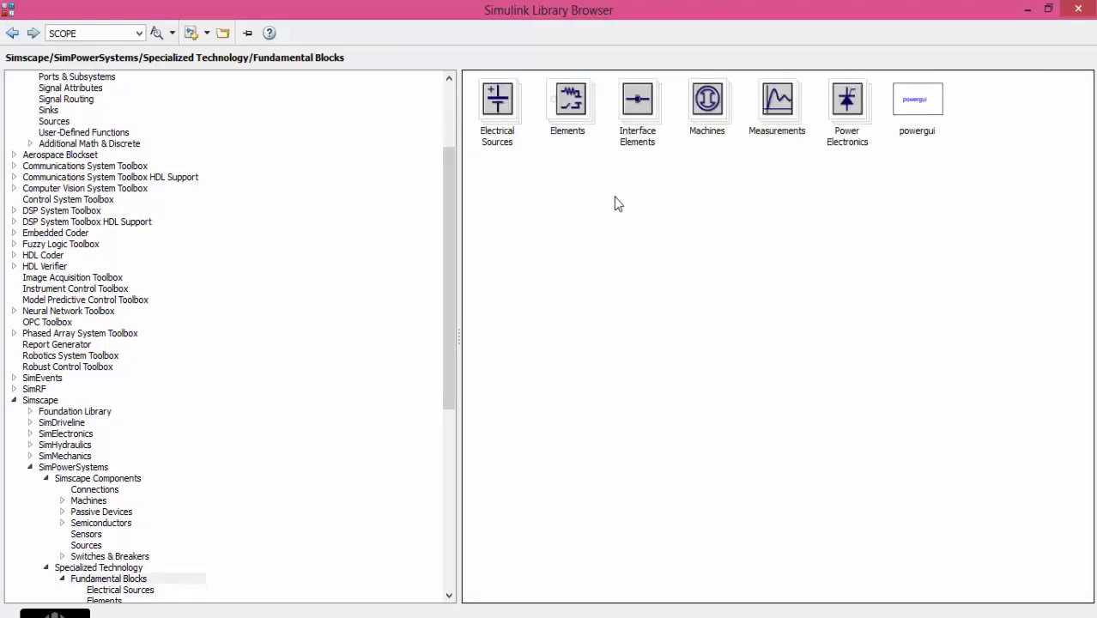
- Add a Series RLC Branch block from the Elements library to the model and return to Fundamental Blocks
left_click(573, 100)
double_click(573, 100)
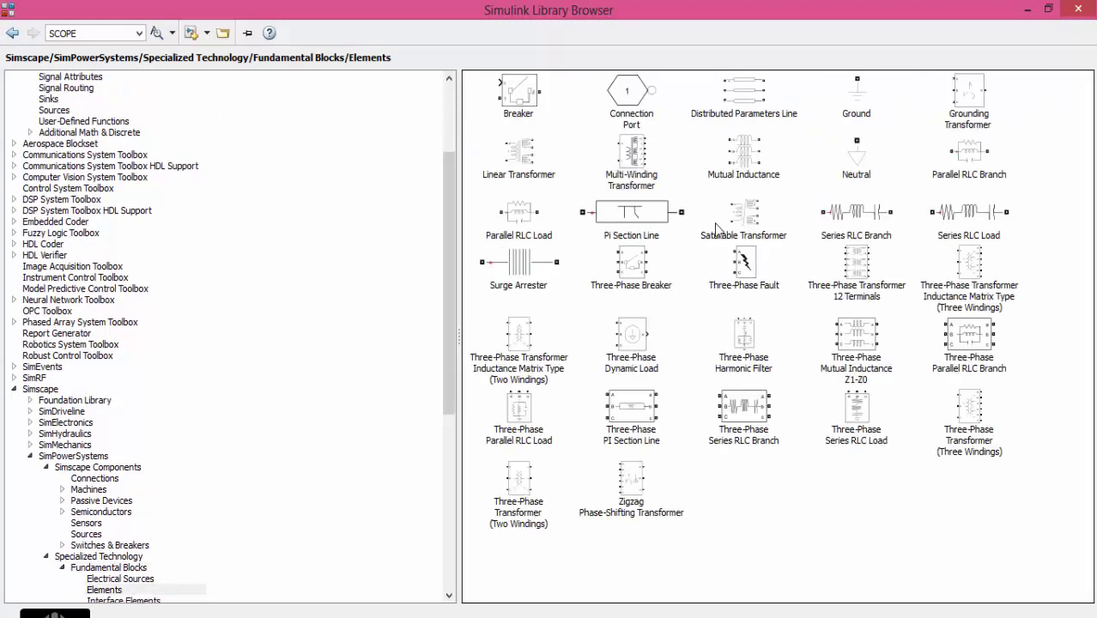
left_click(831, 220)
right_click(831, 220)
left_click(854, 233)
left_click(12, 34)
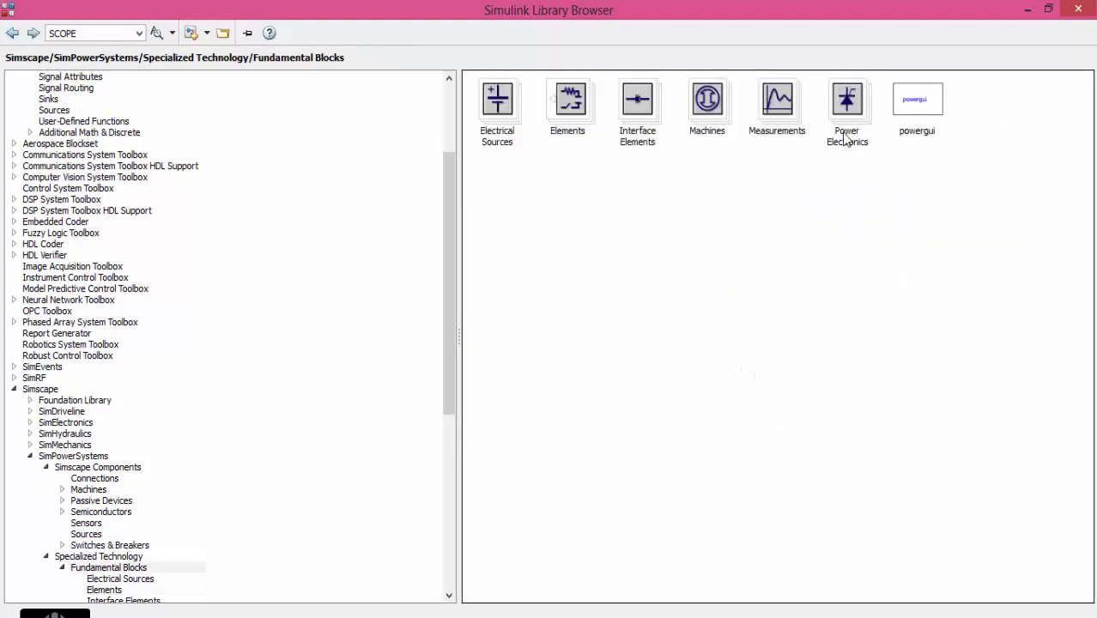
- Add the powergui block from Fundamental Blocks to the model
left_click(899, 114)
right_click(900, 113)
key("Escape")
- Add a Thyristor block from the Power Electronics library to the model and return to Fundamental Blocks
left_click(855, 121)
double_click(855, 120)
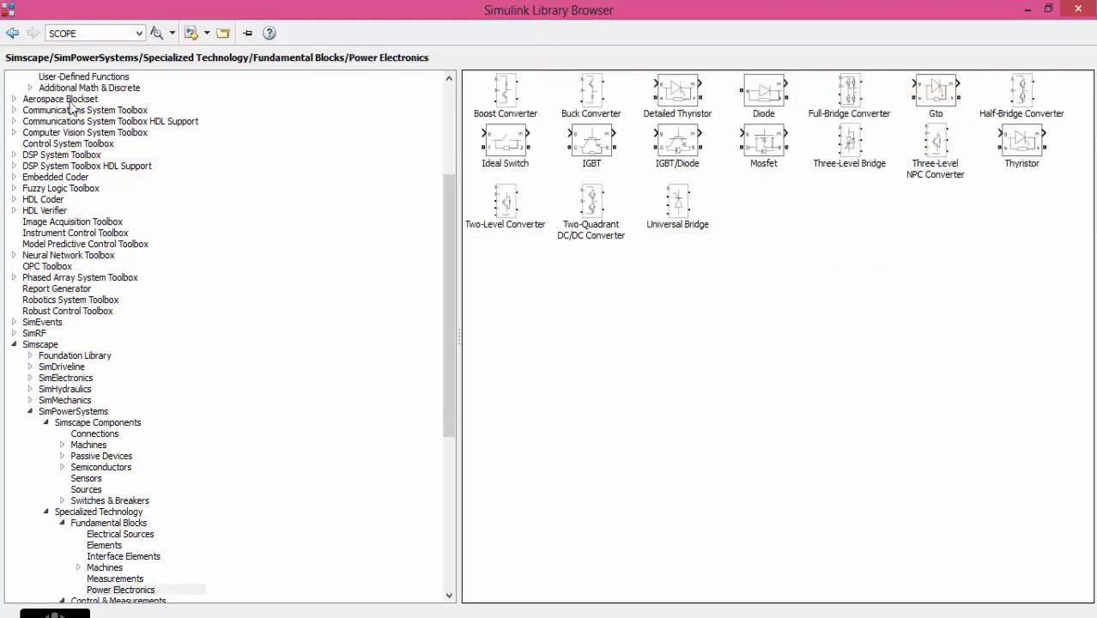
left_click(1019, 155)
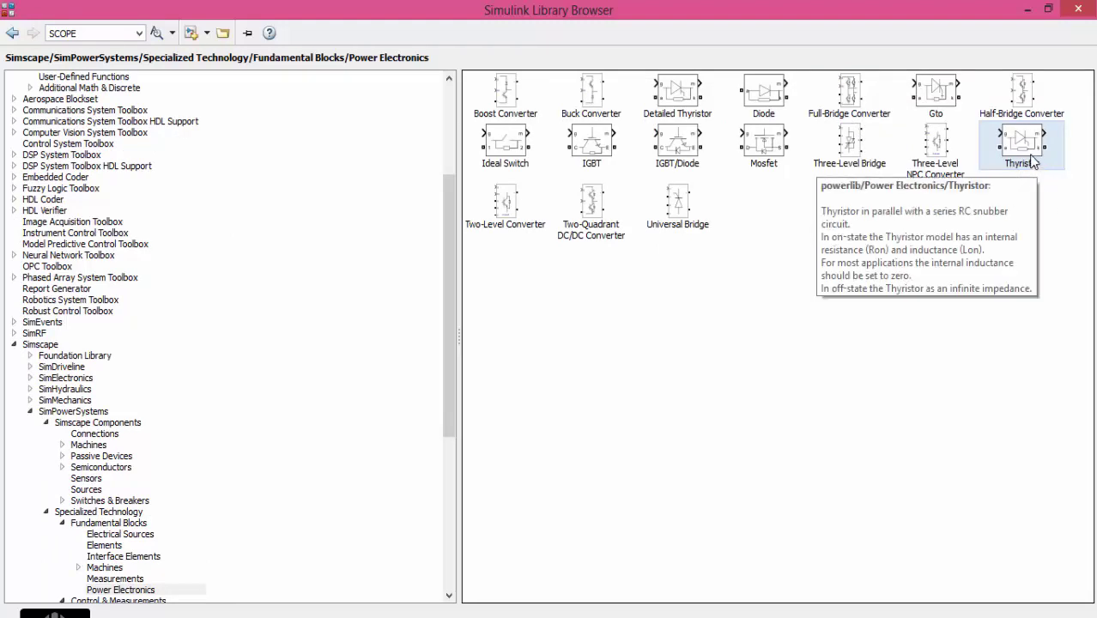
right_click(1034, 157)
left_click(1039, 165)
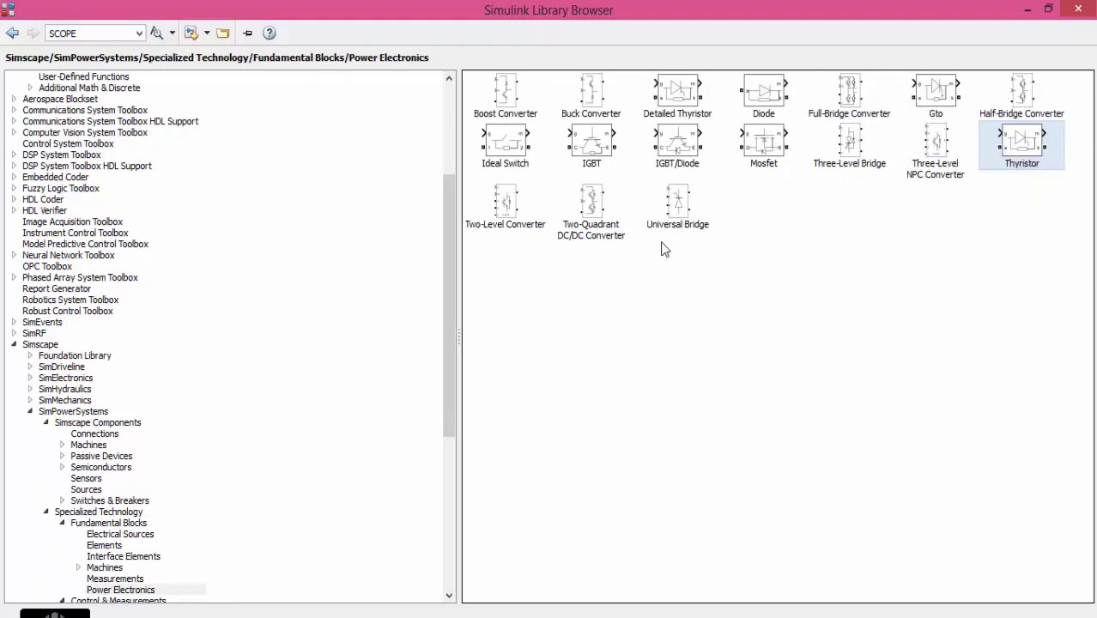
left_click(14, 33)
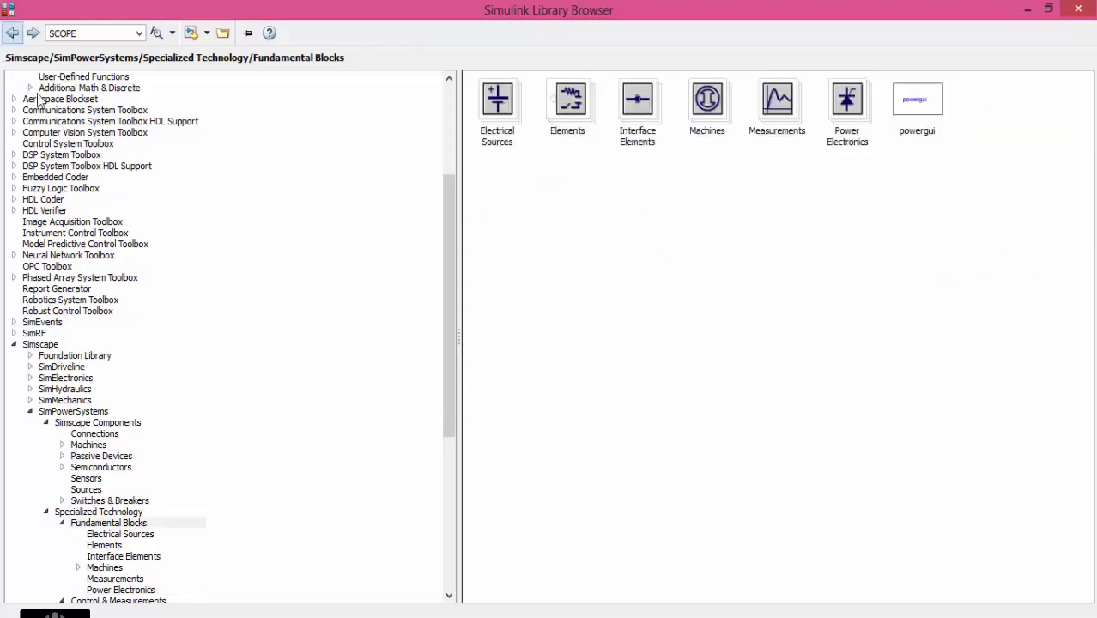
- Add a Current Measurement and a Voltage Measurement block from the Measurements library to the model
double_click(752, 140)
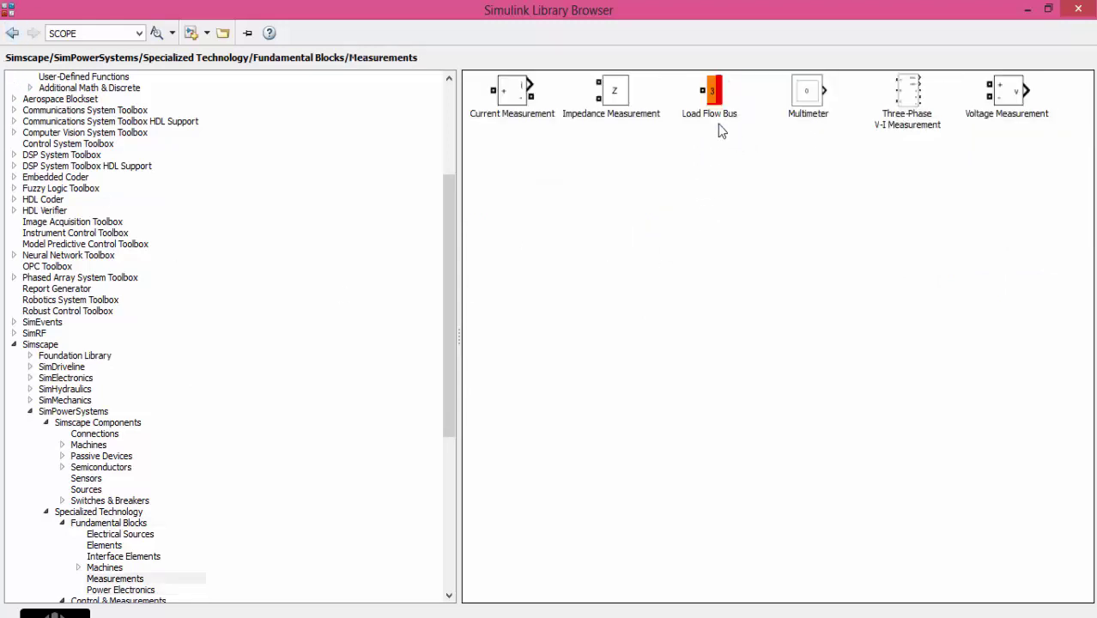
right_click(537, 94)
left_click(821, 164)
left_click(974, 118)
right_click(974, 117)
left_click(979, 121)
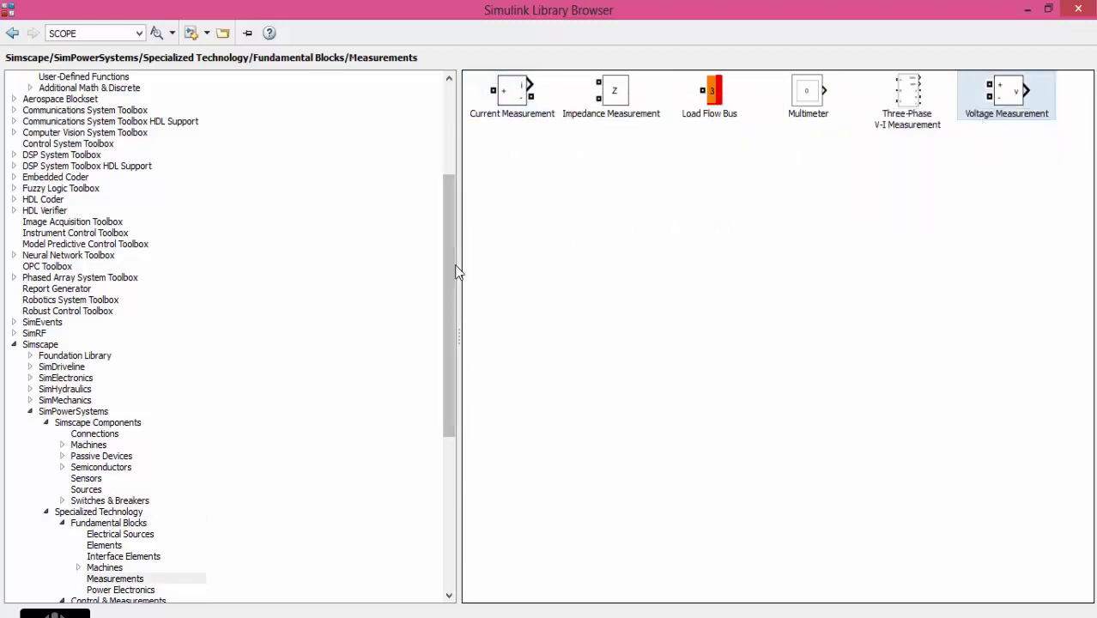
- Add a Pulse Generator block from the Simulink Sources library to the model
left_click_drag(449, 269, 476, 144)
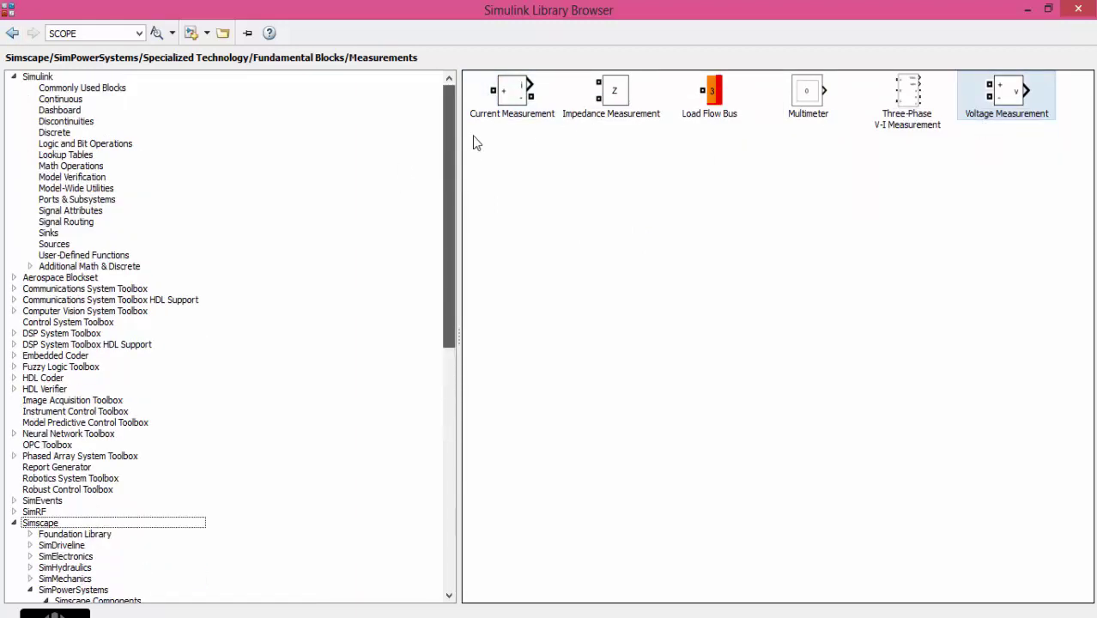
left_click(48, 78)
left_click(54, 244)
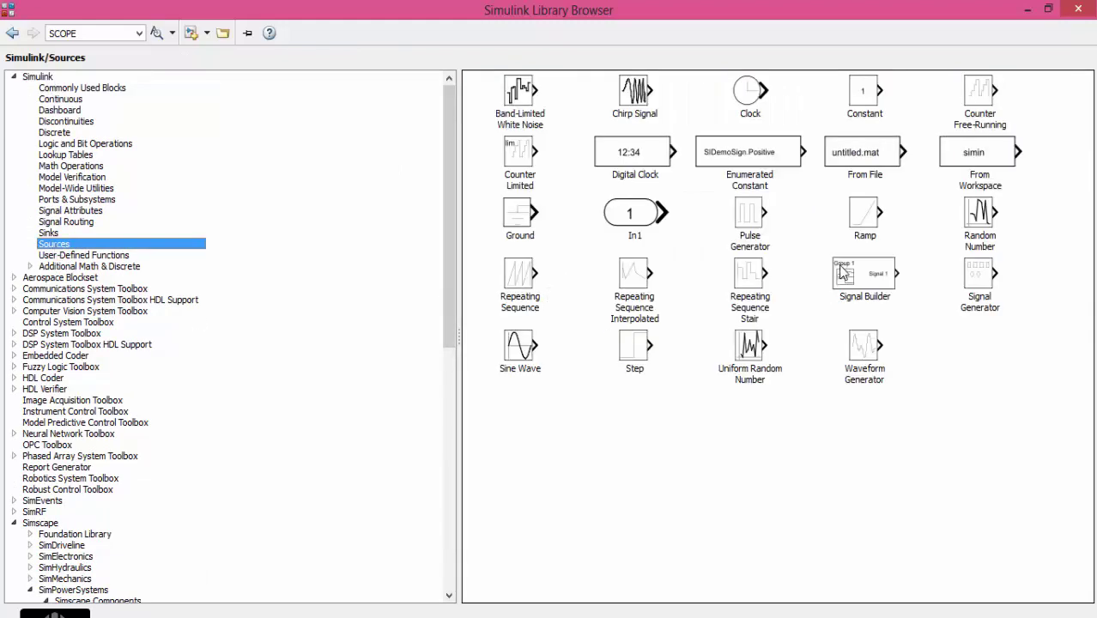
left_click(762, 232)
right_click(761, 226)
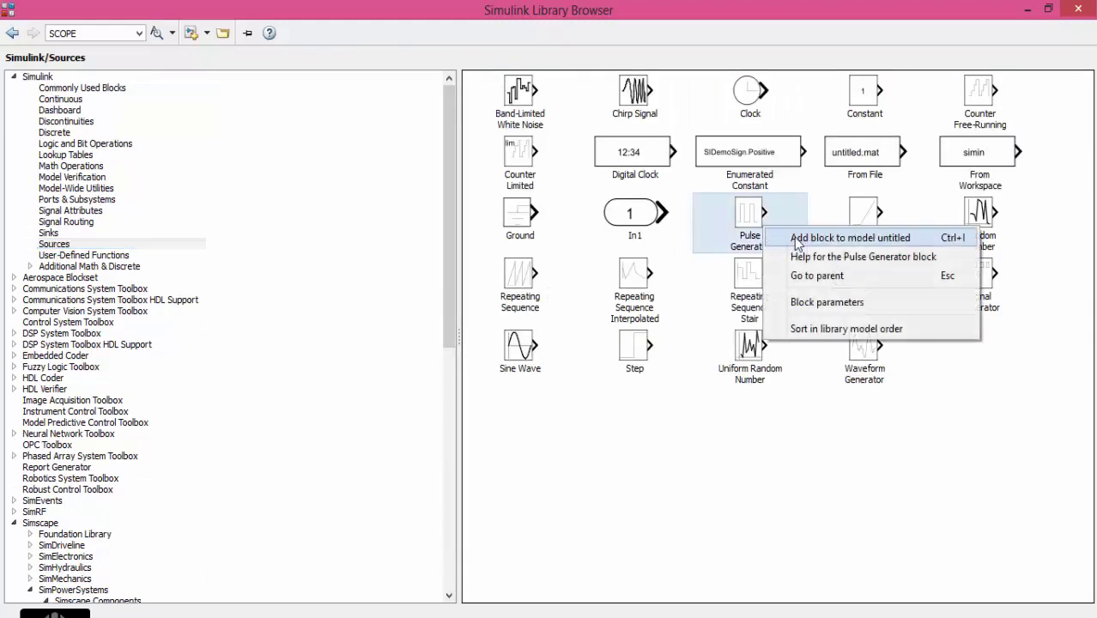
left_click(783, 248)
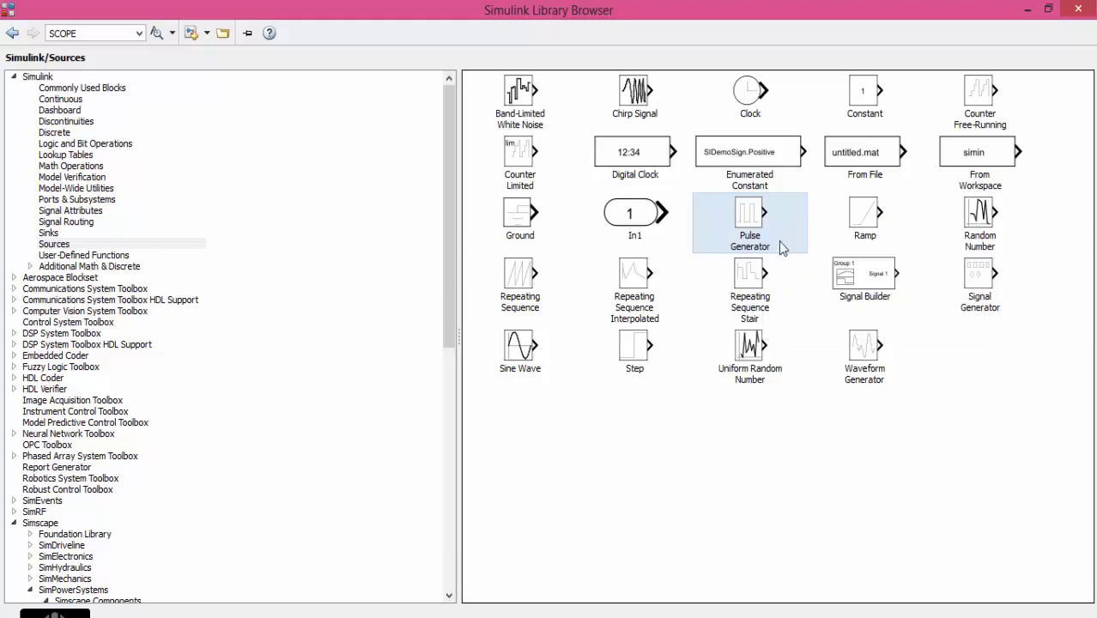
- Add a Scope block from the Simulink Sinks library to the model and return to the model canvas
left_click(61, 92)
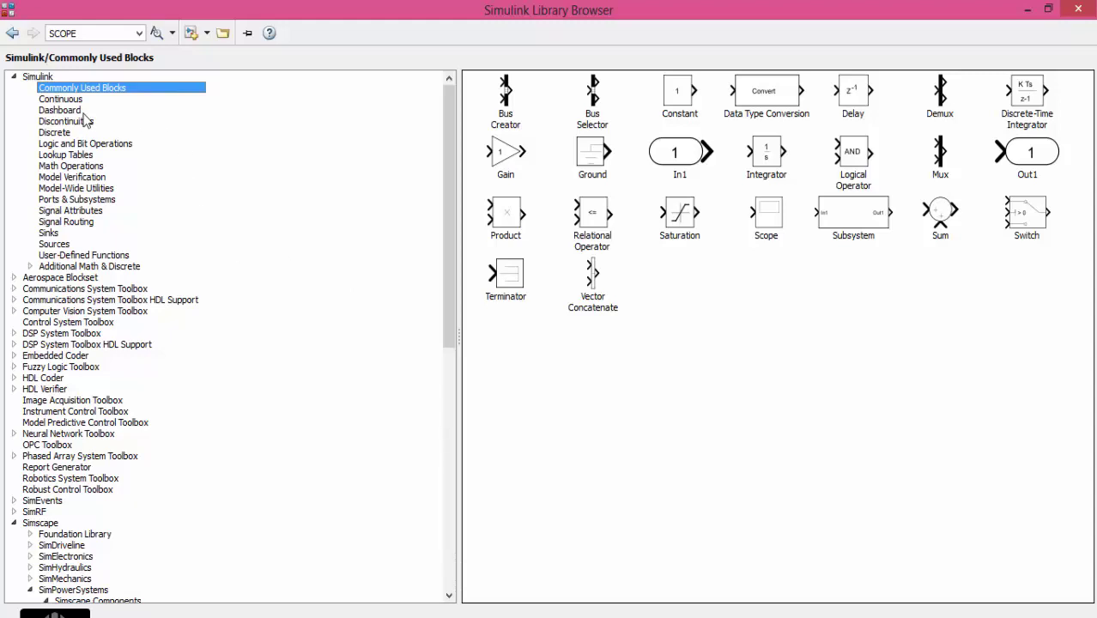
left_click(65, 234)
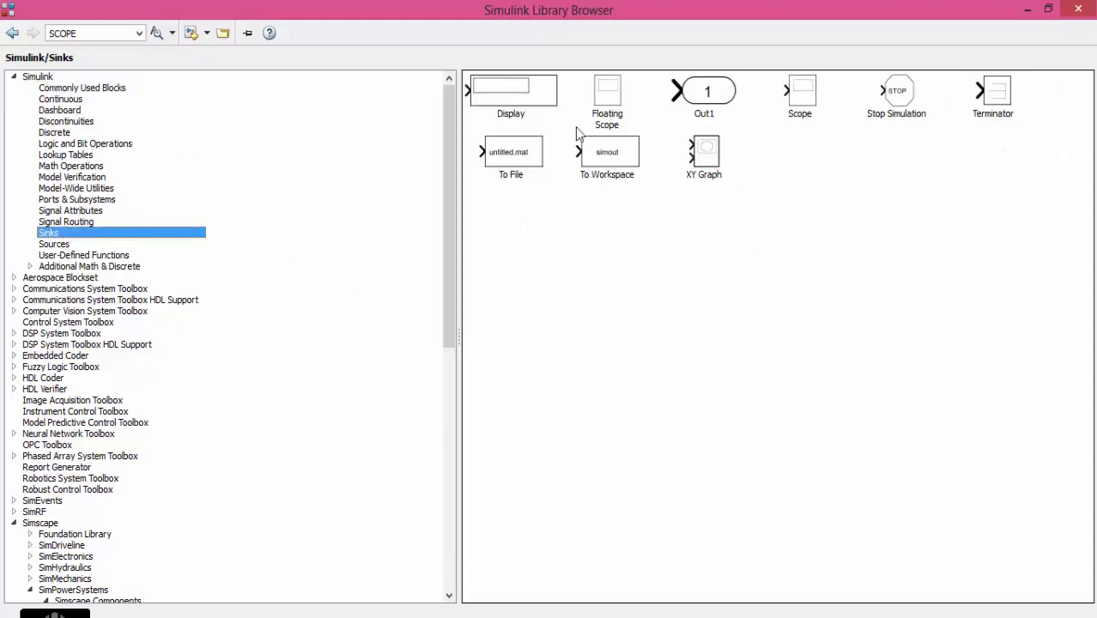
right_click(818, 105)
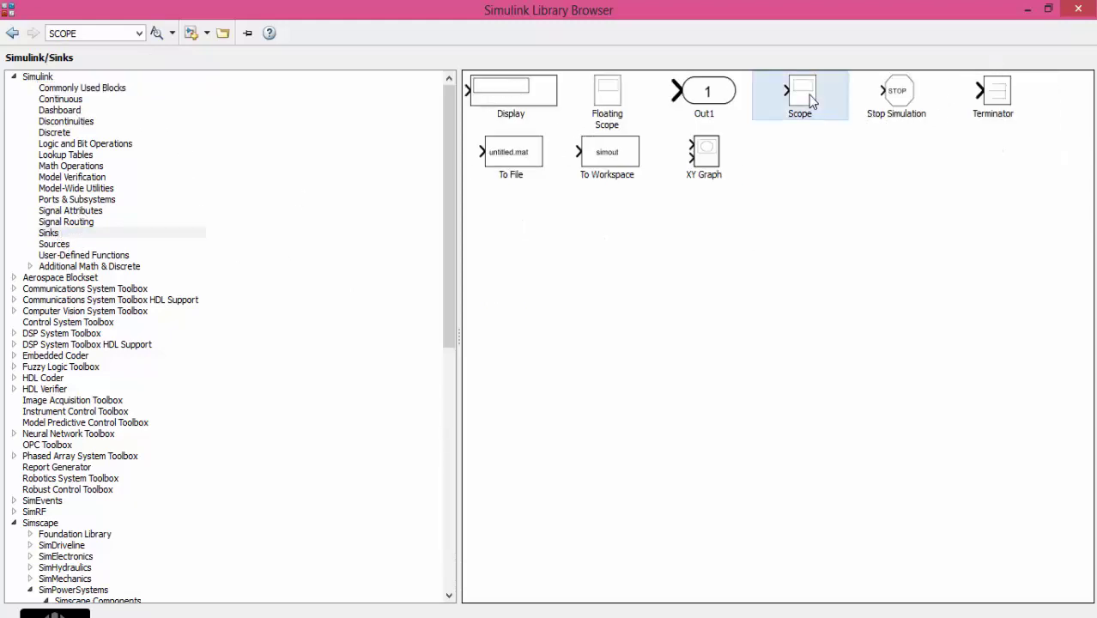
left_click(829, 106)
left_click(1028, 10)
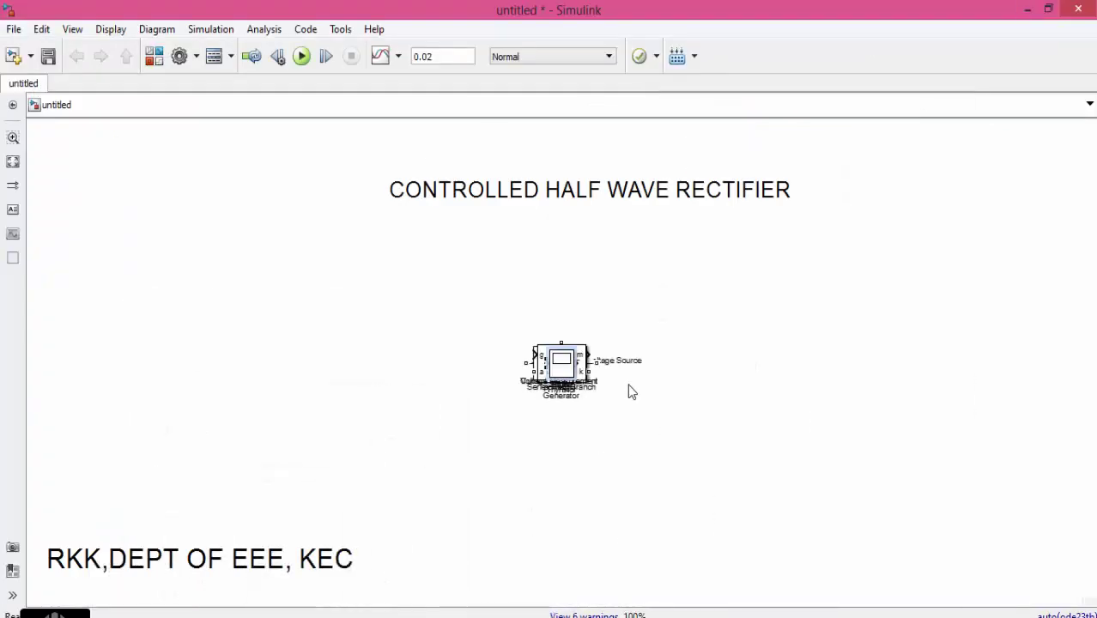
- Spread the stacked Scope, Pulse Generator, Voltage Measurement, Current Measurement, Thyristor and powergui blocks apart, with powergui beyond the title's right end
left_click_drag(565, 367, 746, 361)
left_click_drag(562, 365, 305, 289)
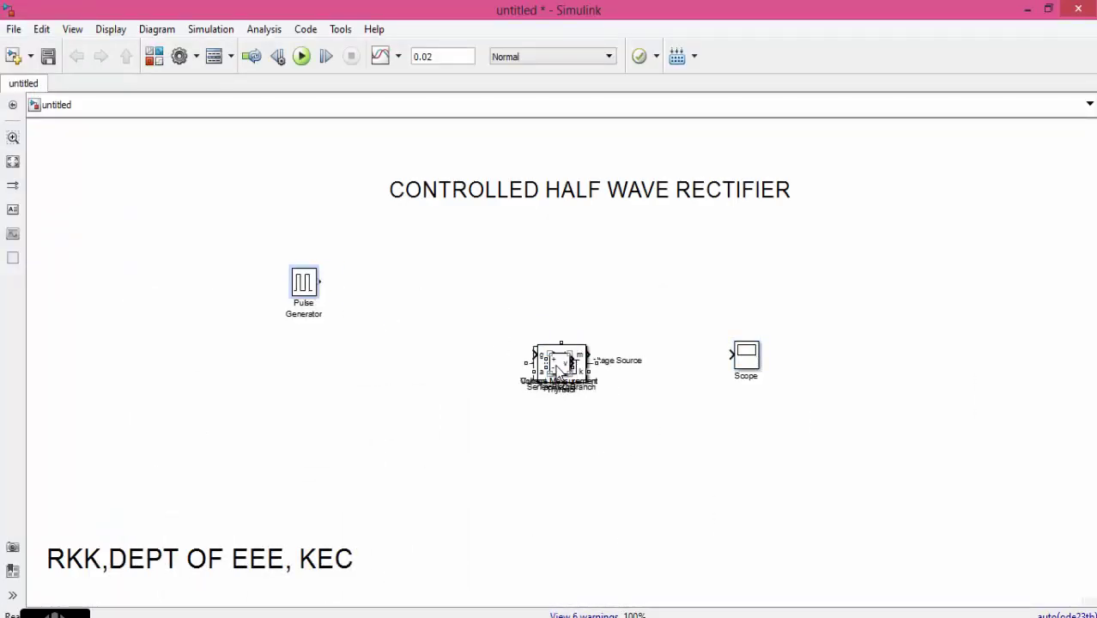
left_click_drag(557, 362, 655, 302)
left_click_drag(553, 362, 526, 244)
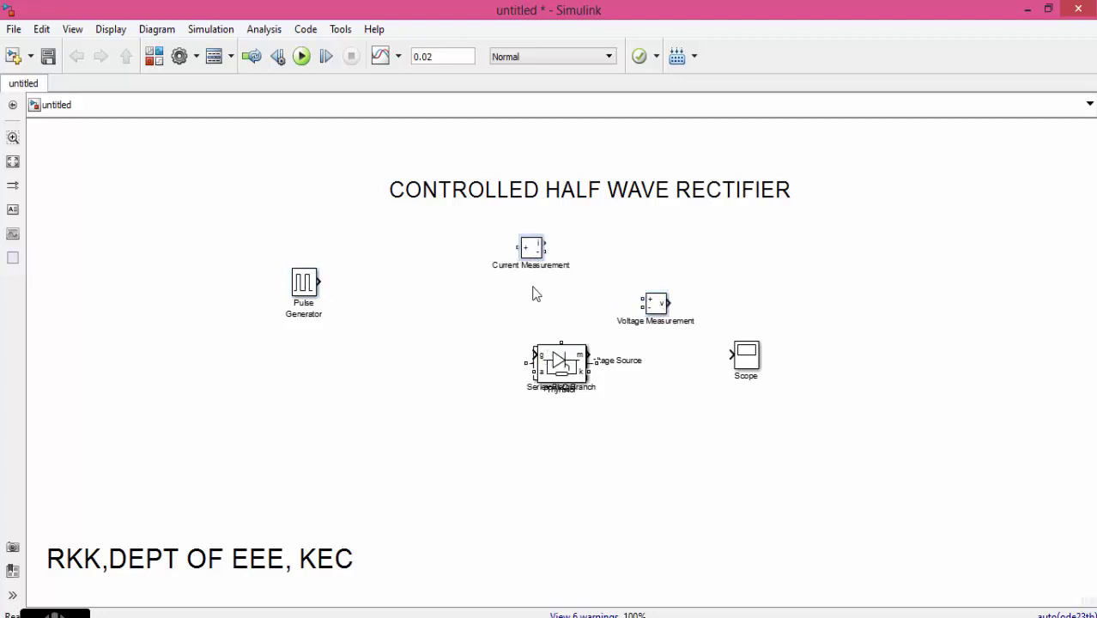
left_click_drag(558, 362, 958, 203)
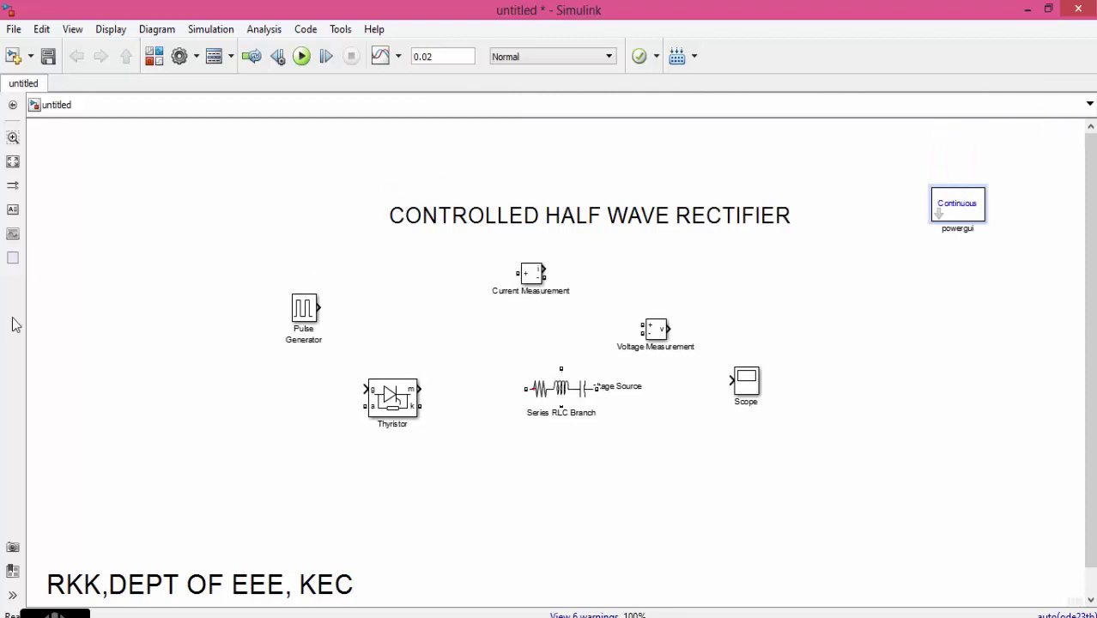
- Arrange the circuit with the Series RLC Branch at lower right, AC Voltage Source at far left, and Thyristor right of and below the Pulse Generator
left_click(13, 161)
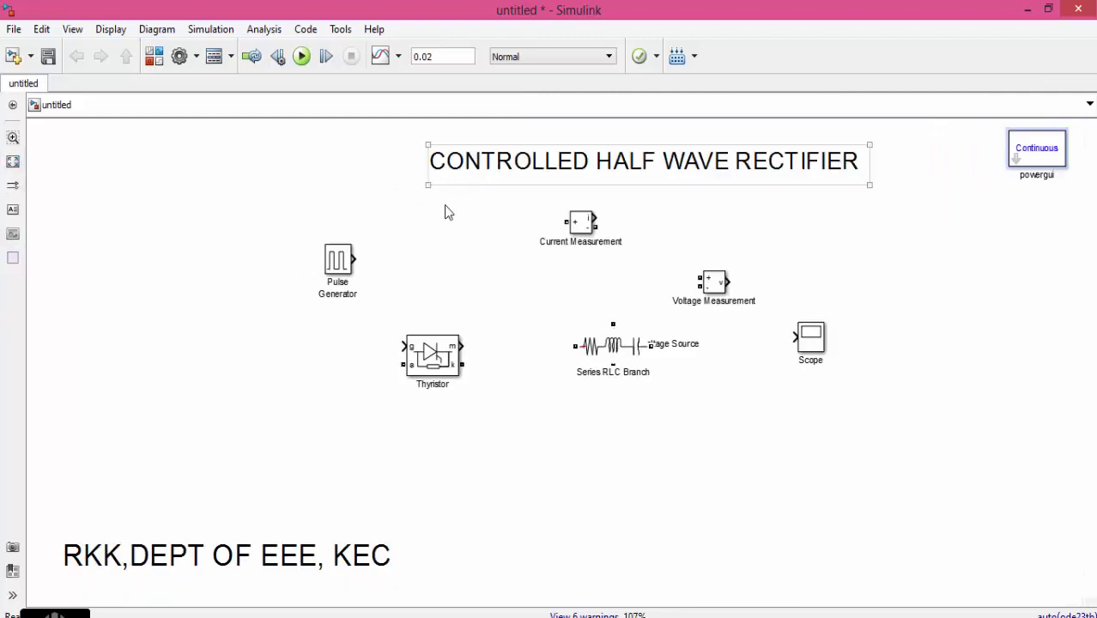
left_click_drag(603, 348, 728, 431)
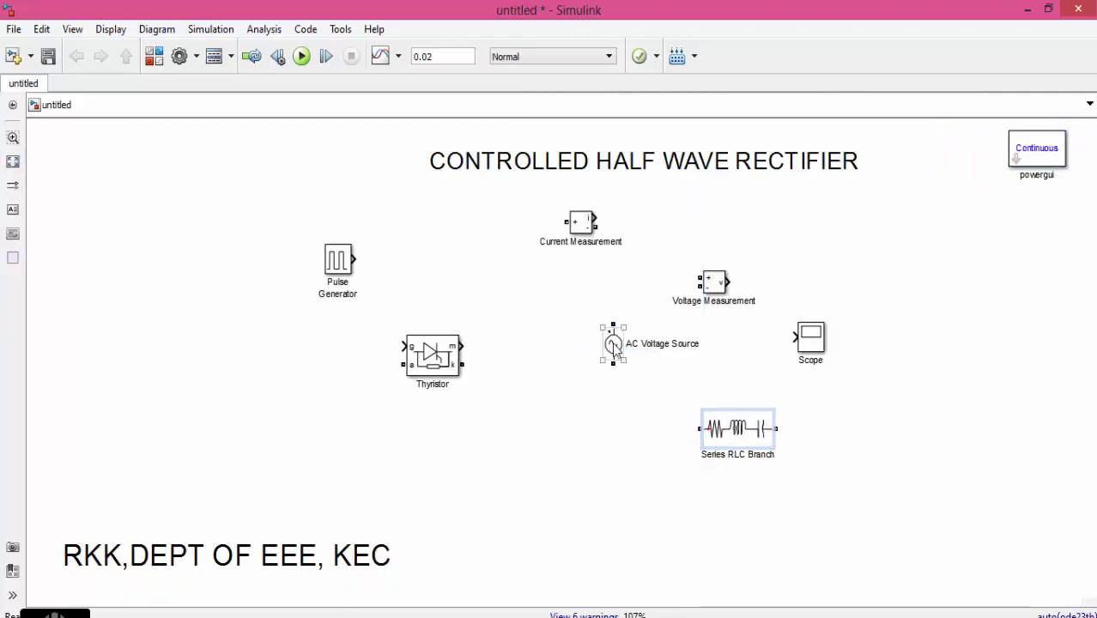
left_click_drag(612, 343, 164, 316)
left_click_drag(86, 334, 110, 379)
left_click_drag(330, 263, 201, 226)
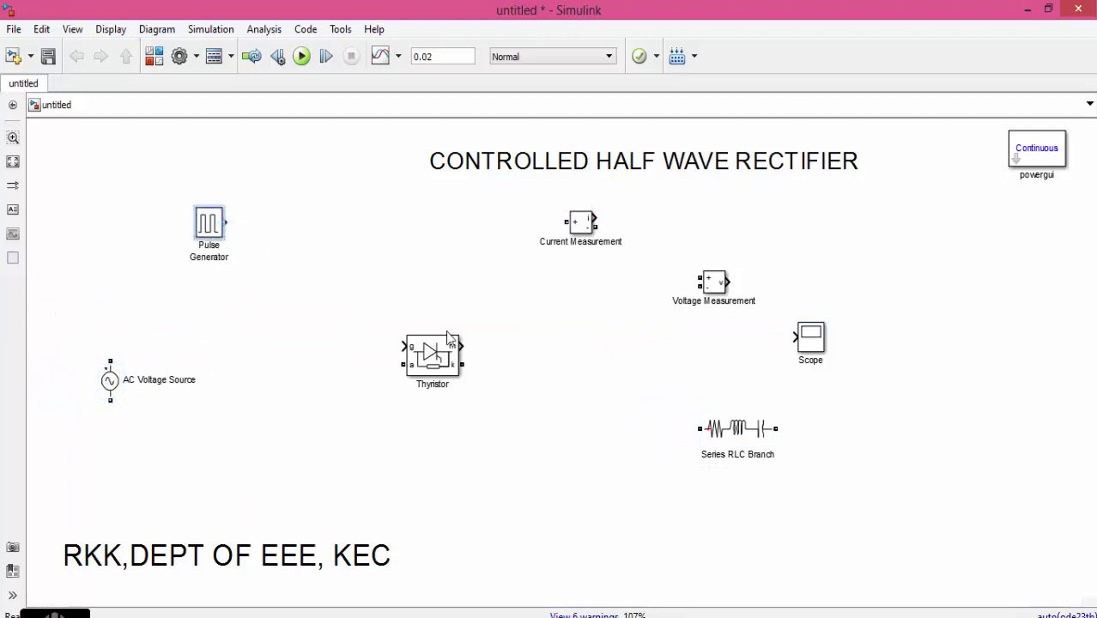
left_click_drag(436, 362, 401, 275)
- Wire the AC Voltage Source to the Thyristor anode and its cathode to Current Measurement, and place Voltage Measurement blocks near the source and load
mouse_move(108, 360)
left_mouse_down()
mouse_move(176, 304)
mouse_move(350, 269)
mouse_move(370, 278)
left_mouse_up()
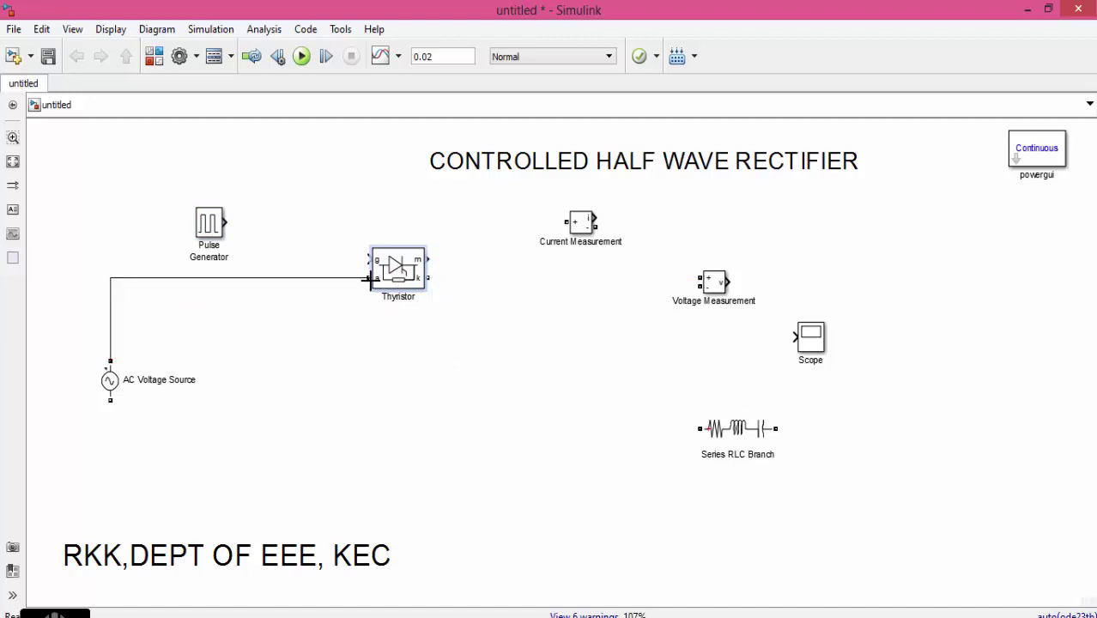
mouse_move(426, 275)
left_mouse_down()
mouse_move(568, 222)
mouse_move(599, 273)
left_mouse_up()
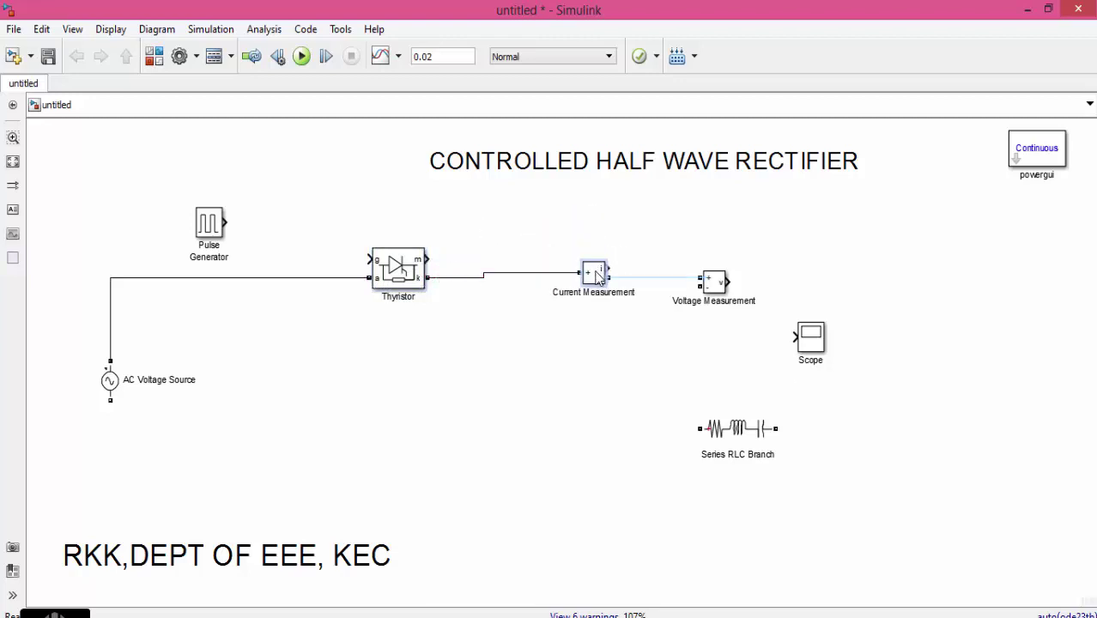
left_click_drag(711, 289, 871, 368)
- Rotate the Series RLC Branch to vertical and move it up, below and right of the Current Measurement block
left_click(745, 432)
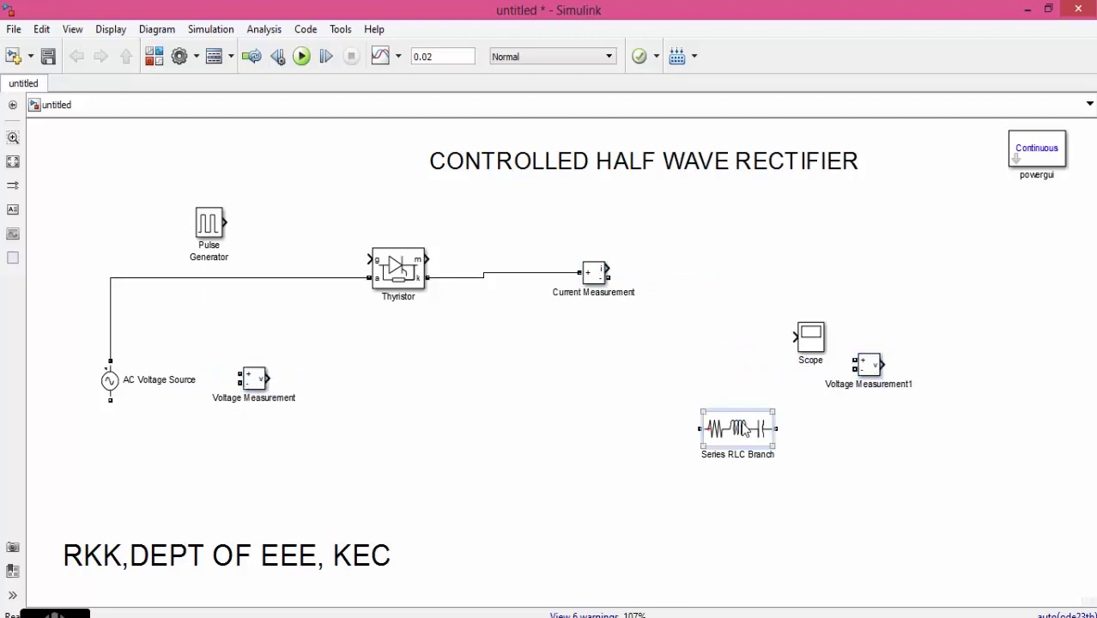
key("ctrl+r")
left_click_drag(726, 425, 725, 381)
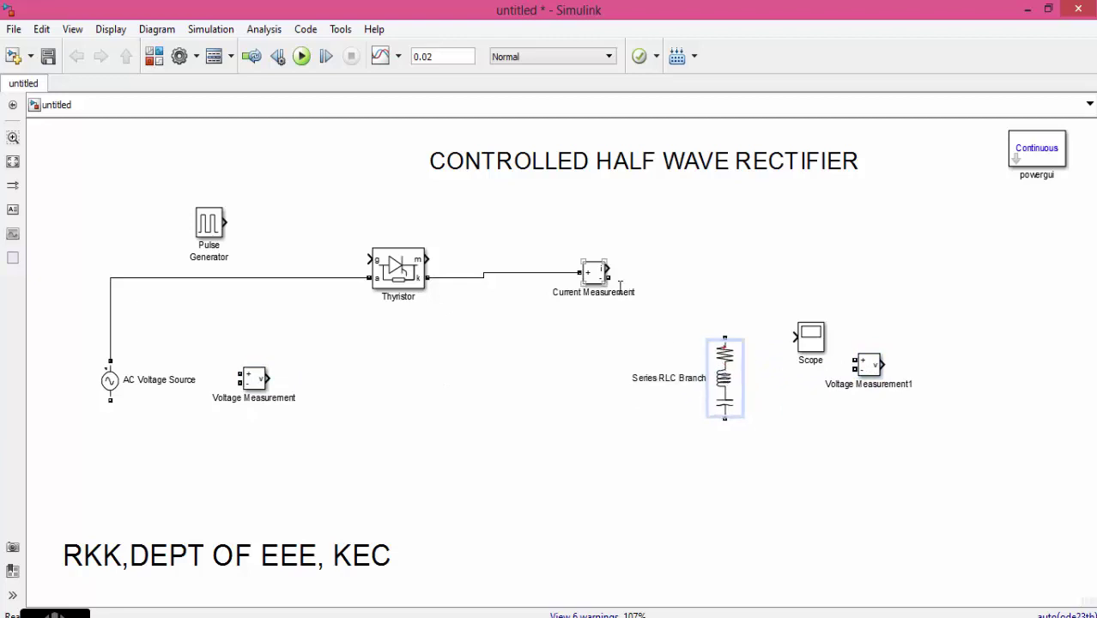
- Close the circuit from Current Measurement through the Series RLC Branch back to the source, and wire Voltage Measurement across the AC Voltage Source
left_click_drag(609, 275, 726, 338)
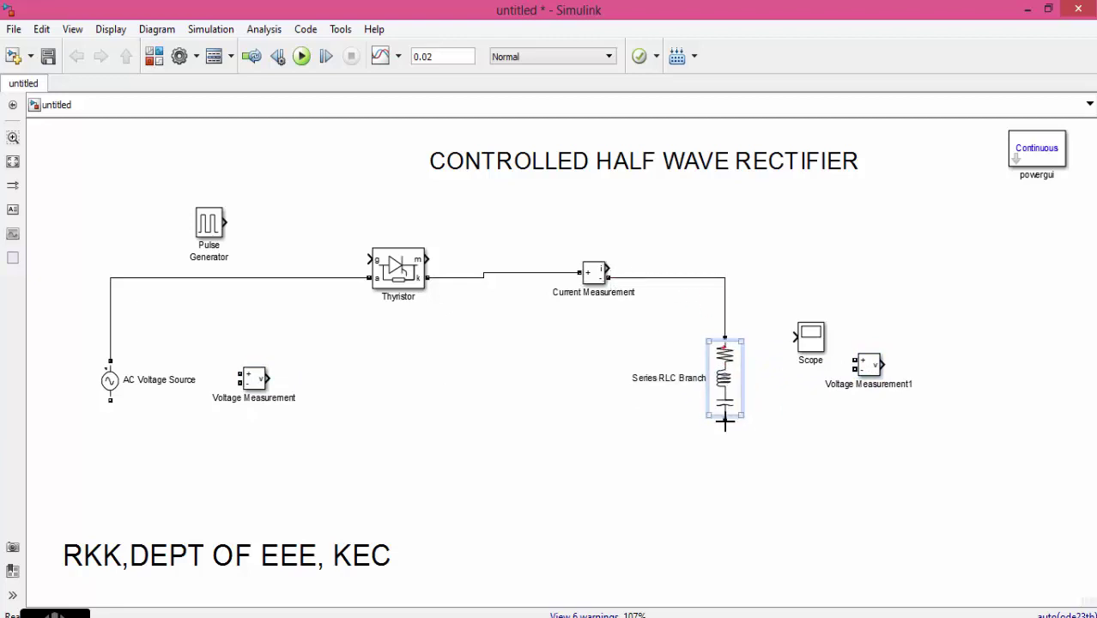
left_click_drag(723, 422, 110, 400)
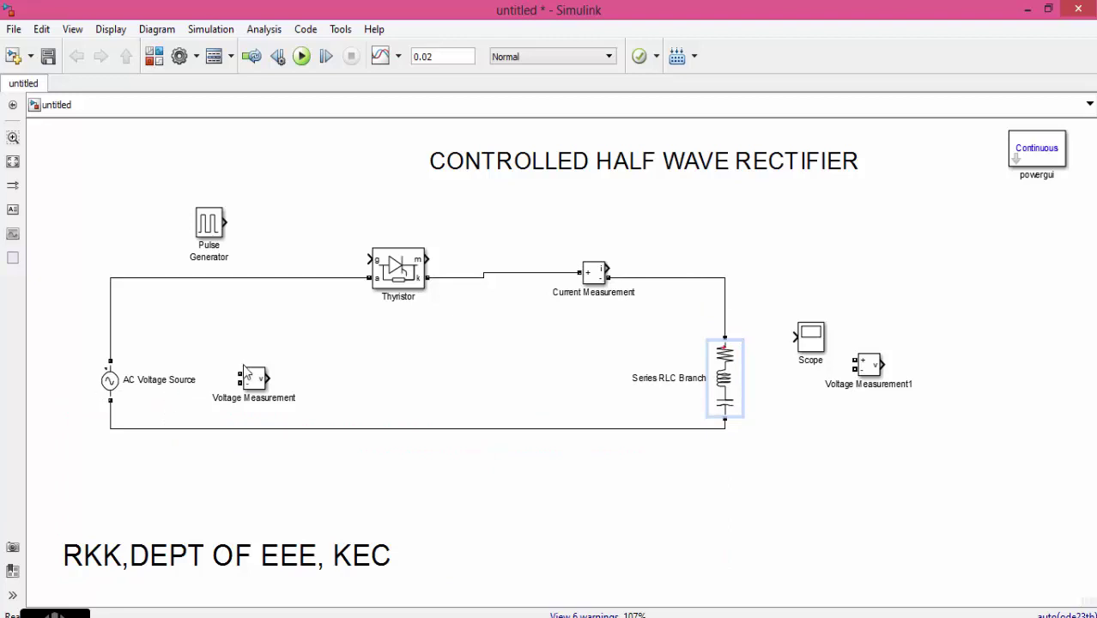
left_click_drag(240, 372, 109, 324)
left_click_drag(232, 381, 107, 419)
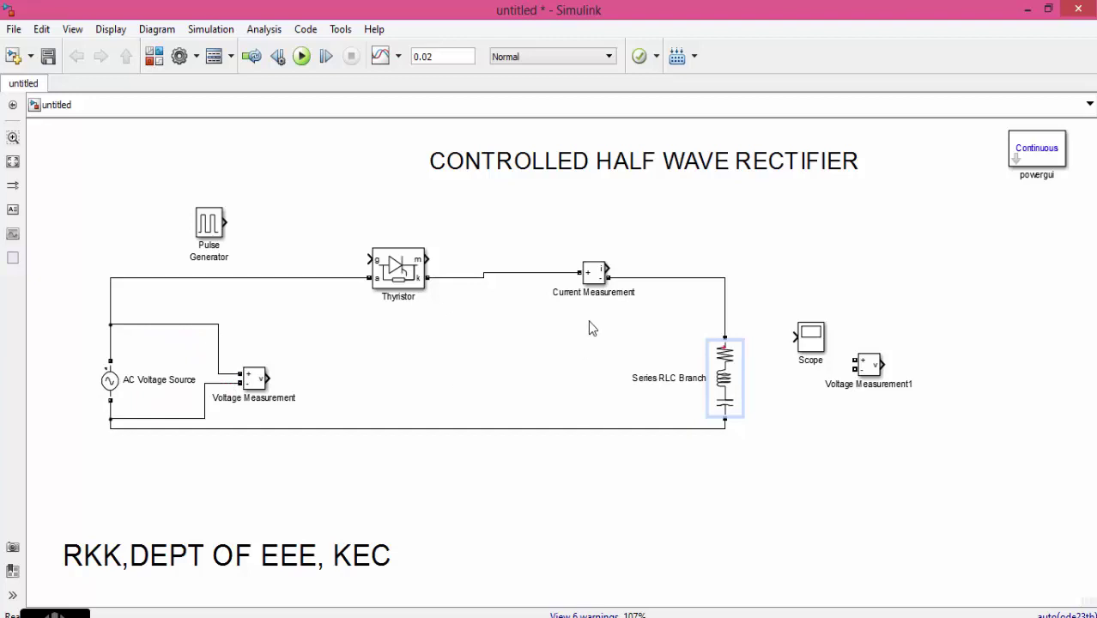
- Set the Series RLC Branch to branch type R with a resistance of 200 ohms
left_click(735, 374)
double_click(735, 374)
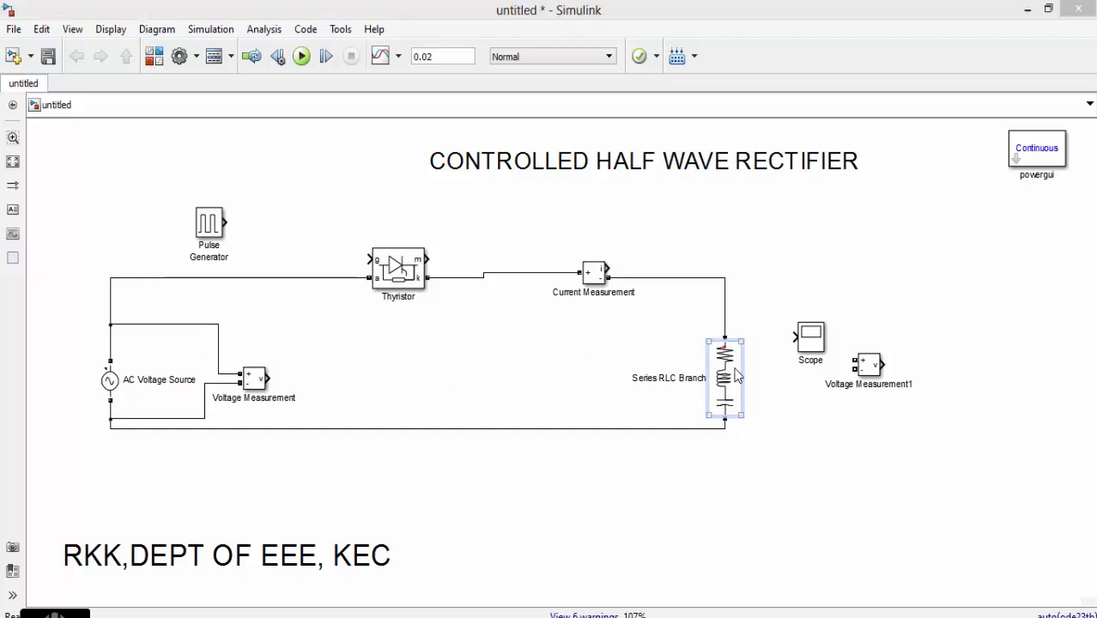
left_click(841, 306)
left_click(840, 338)
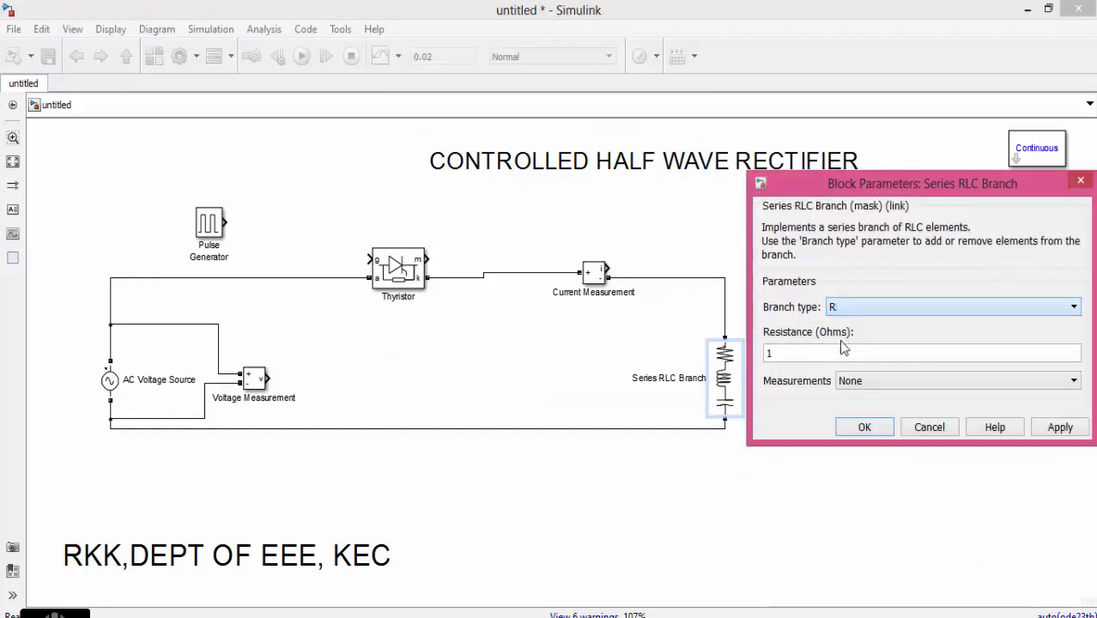
type("200")
left_click(865, 426)
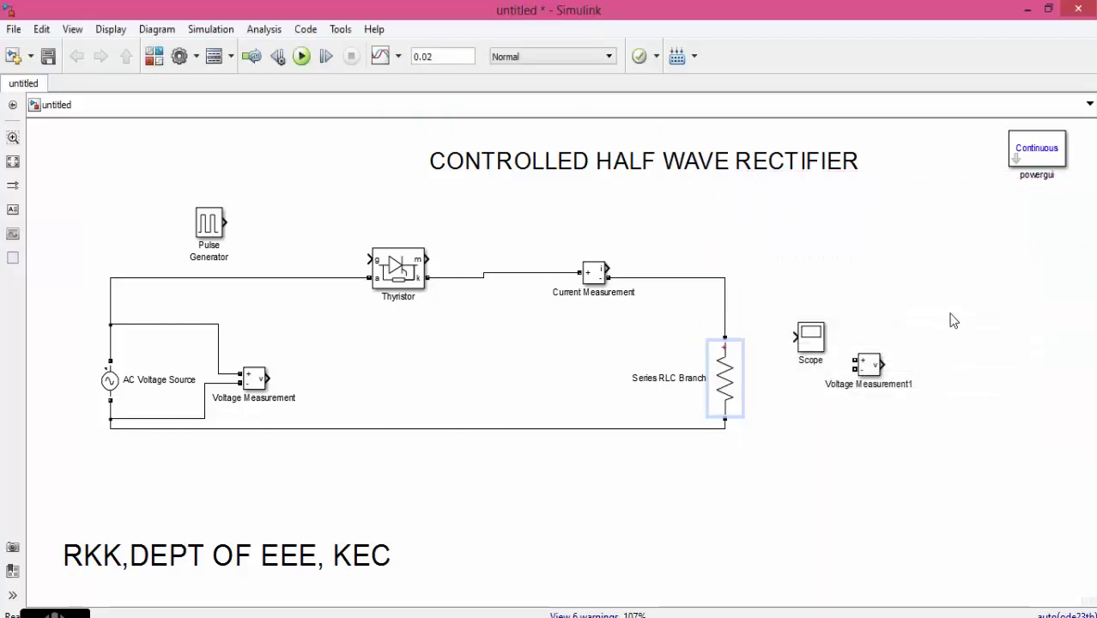
- Move the Scope to the lower right of the model and wire the enlarged Voltage Measurement1 block across the Series RLC Branch
left_click_drag(812, 346, 1022, 477)
mouse_move(870, 369)
left_mouse_down()
mouse_move(841, 385)
mouse_move(764, 314)
mouse_move(725, 309)
left_mouse_up()
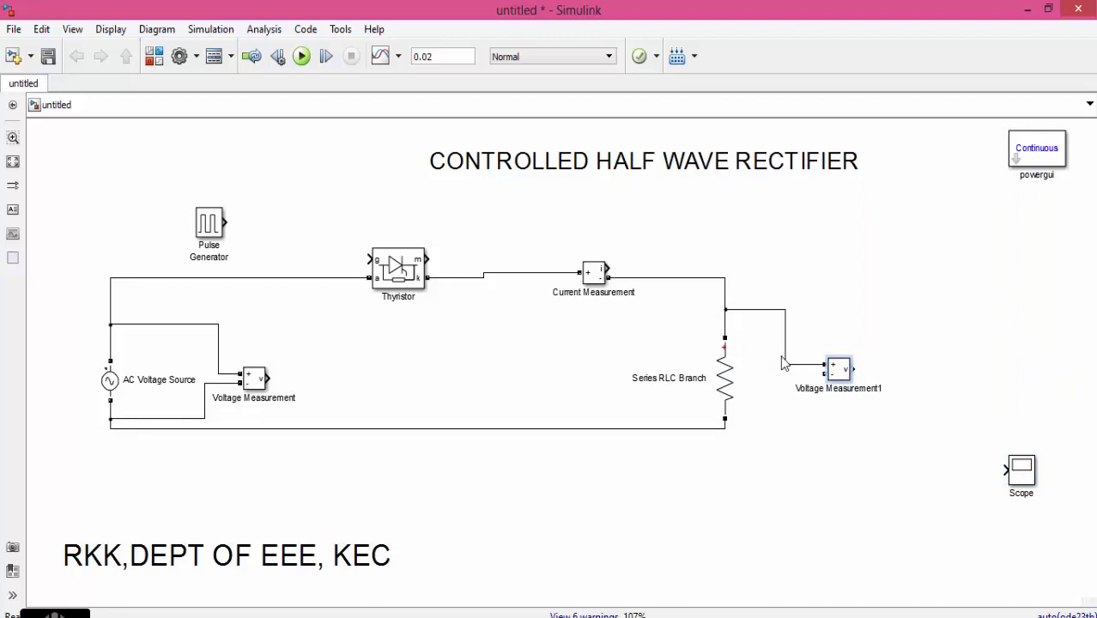
mouse_move(827, 374)
left_mouse_down()
mouse_move(740, 430)
mouse_move(717, 428)
left_mouse_up()
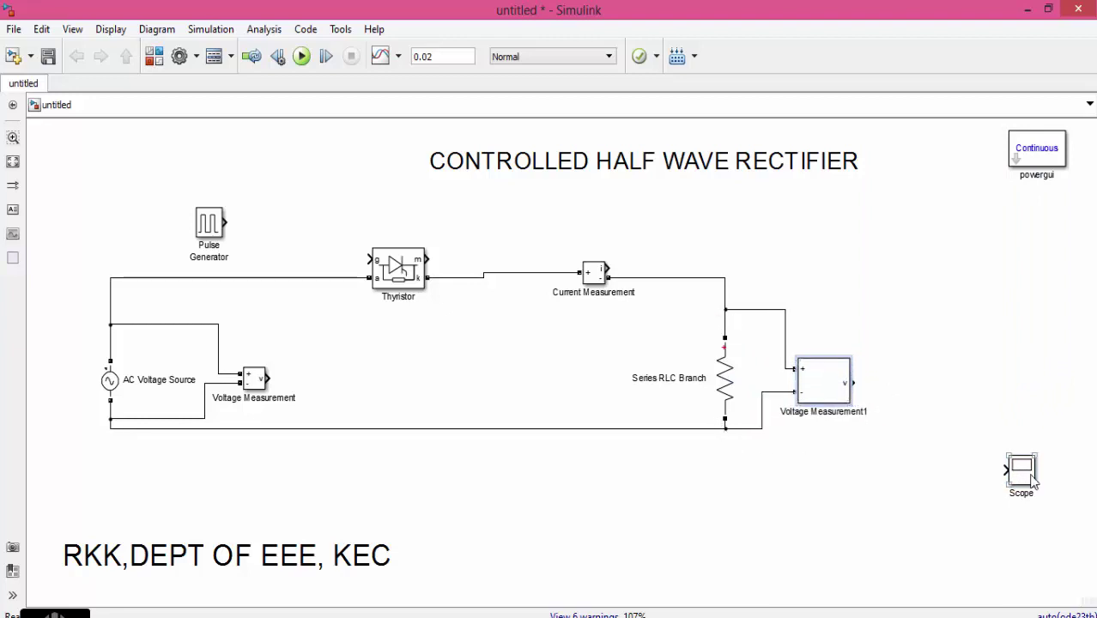
- Set the Scope's number of input ports to 3 and close its window
left_click(1023, 469)
double_click(1024, 469)
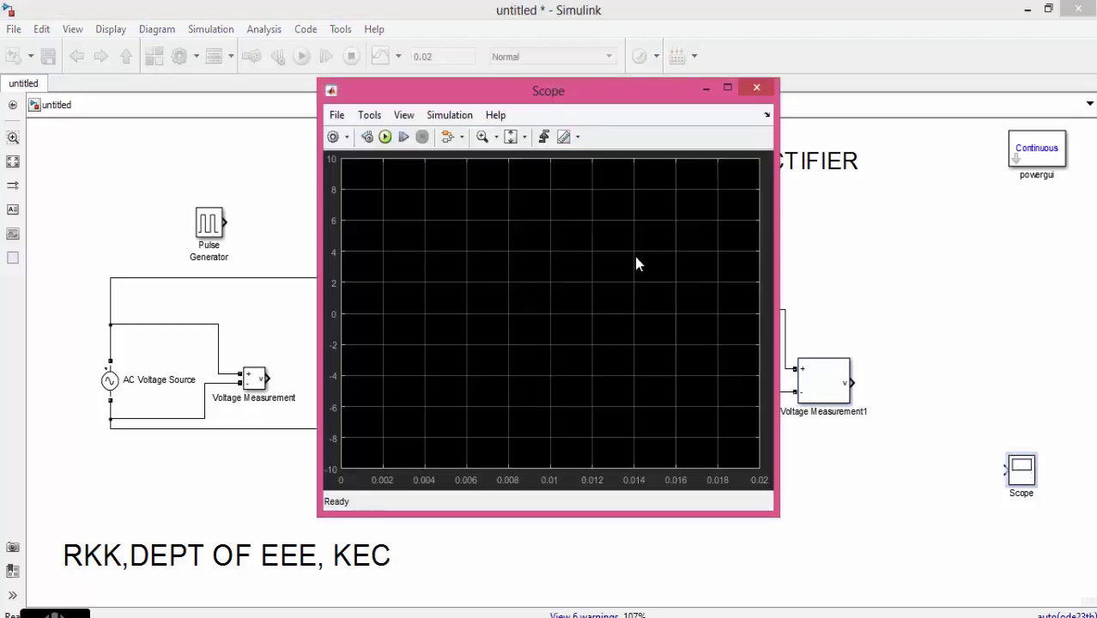
left_click(337, 116)
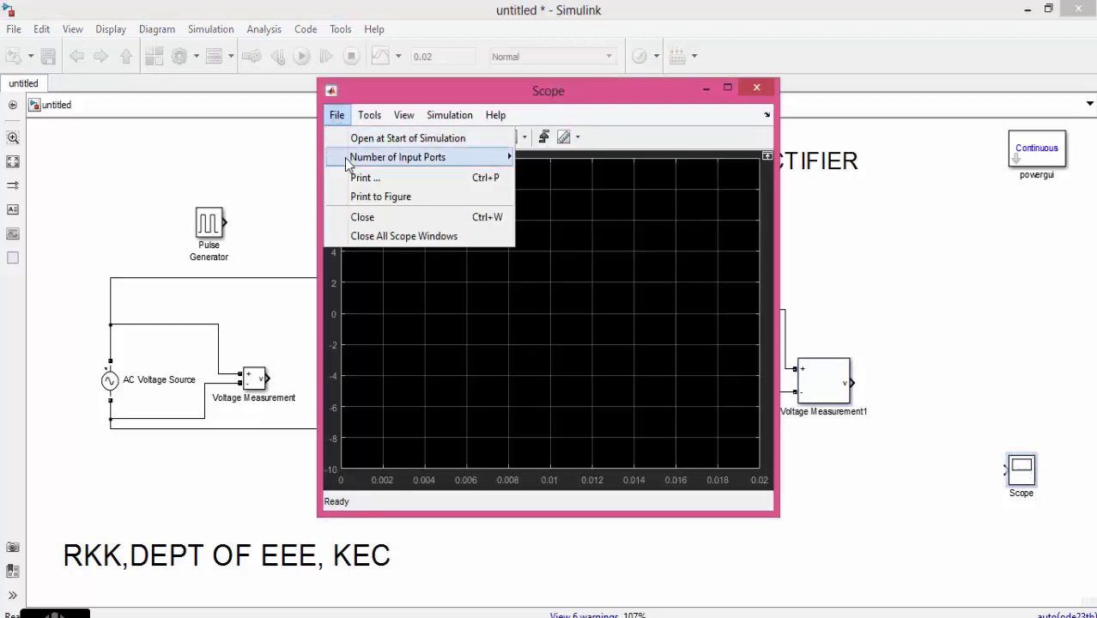
mouse_move(348, 159)
left_click(529, 196)
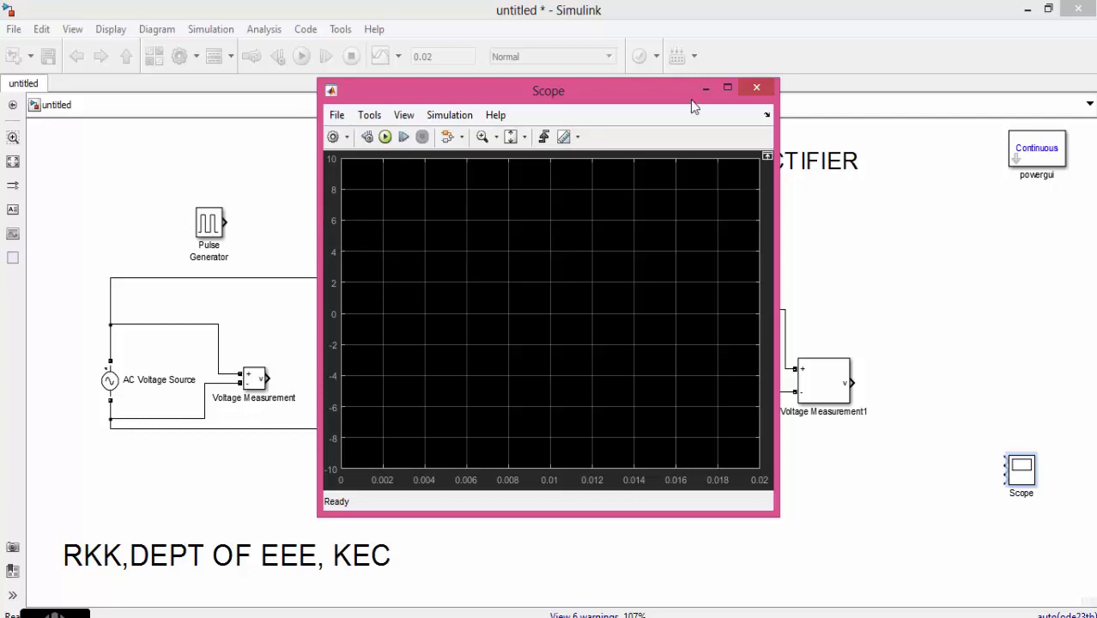
left_click_drag(421, 84, 461, 182)
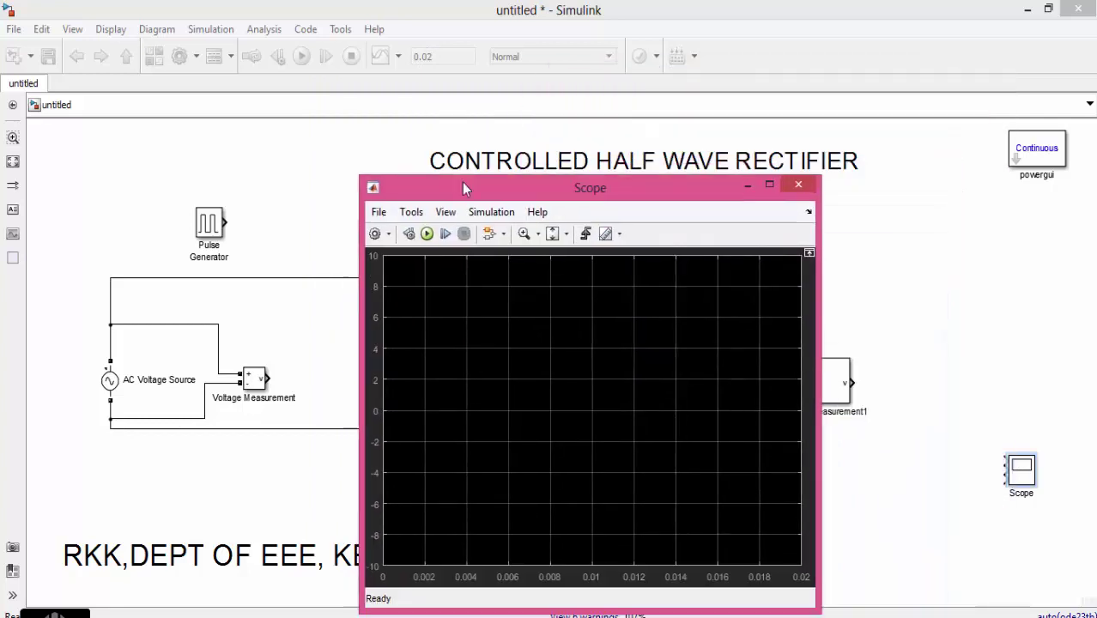
left_click(799, 185)
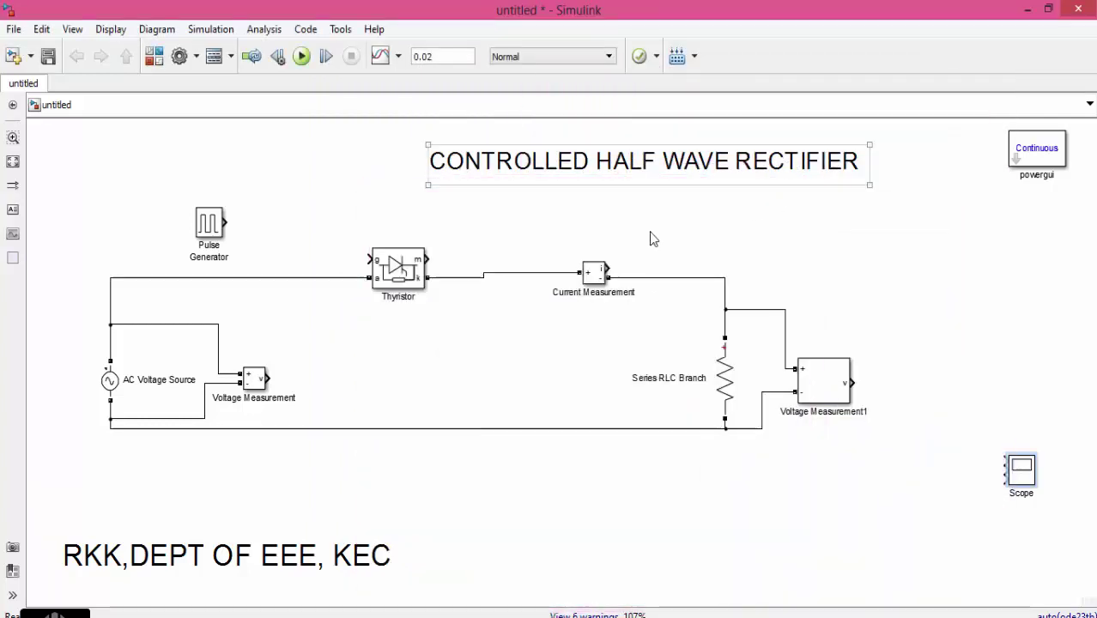
- Set the AC Voltage Source's peak amplitude to 230 V and its frequency to 50 Hz
double_click(110, 380)
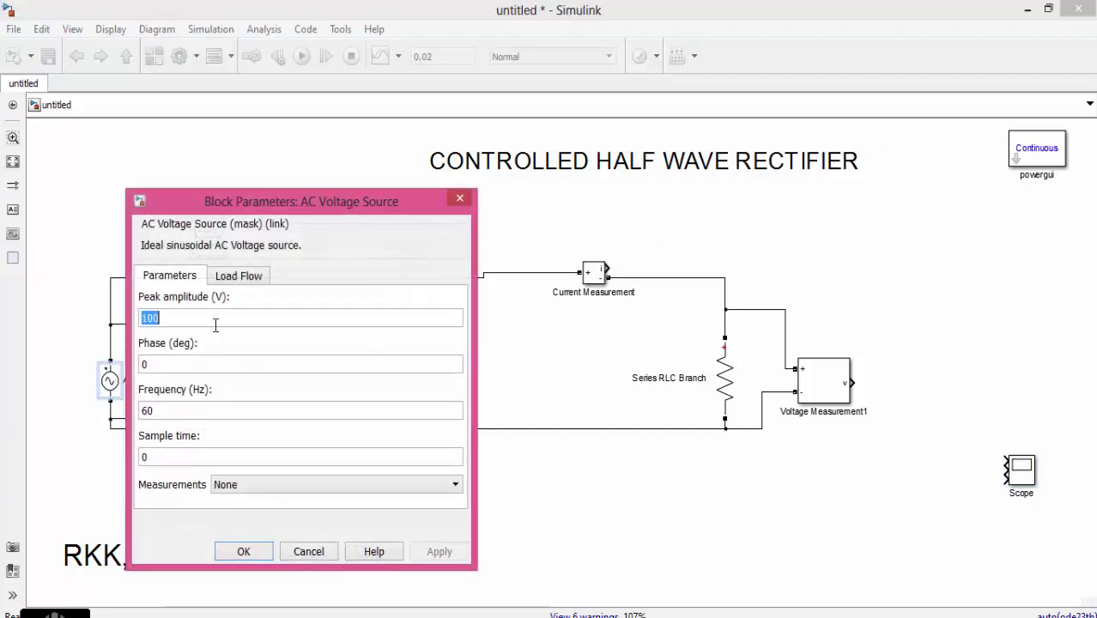
type("230")
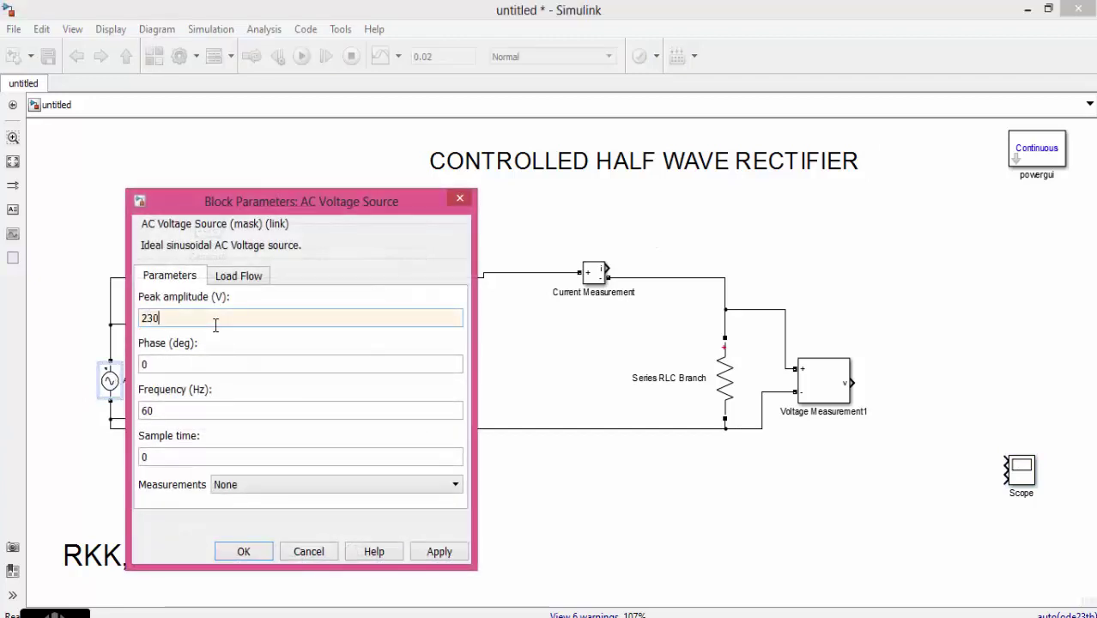
double_click(176, 414)
type("52")
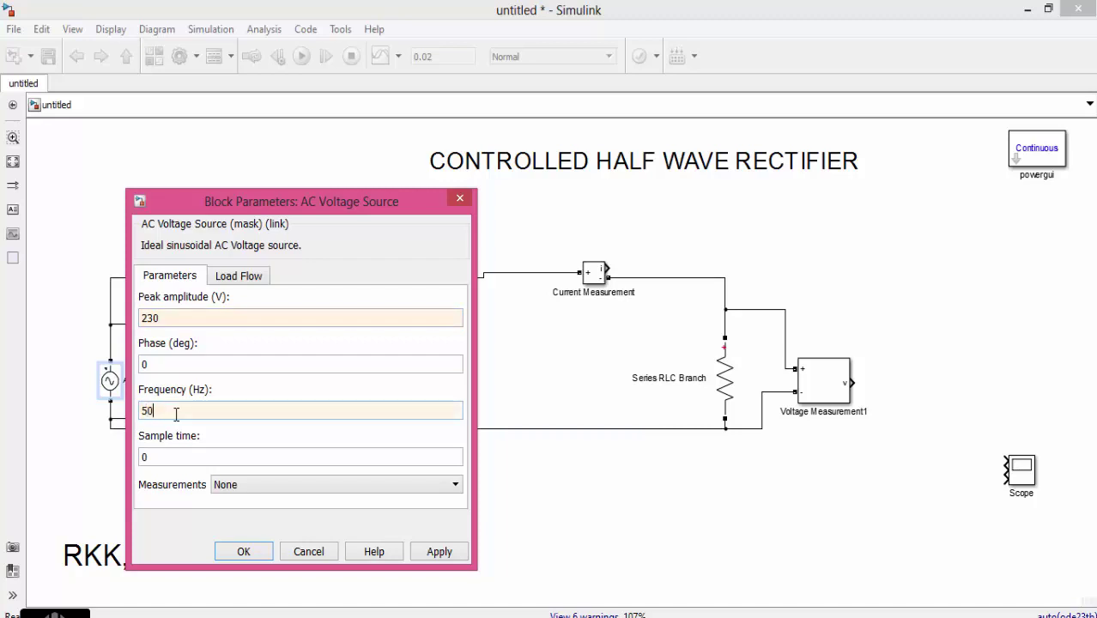
left_click(263, 555)
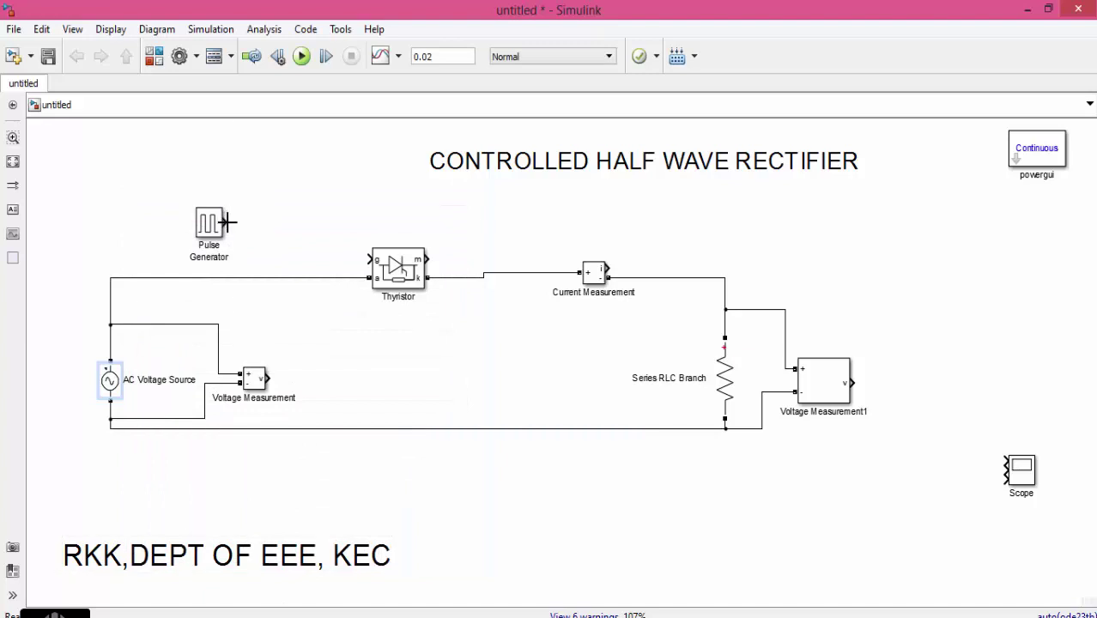
- Wire the Pulse Generator to the Thyristor gate and set its amplitude to 10 and period to 0.02 seconds
left_click_drag(228, 222, 372, 259)
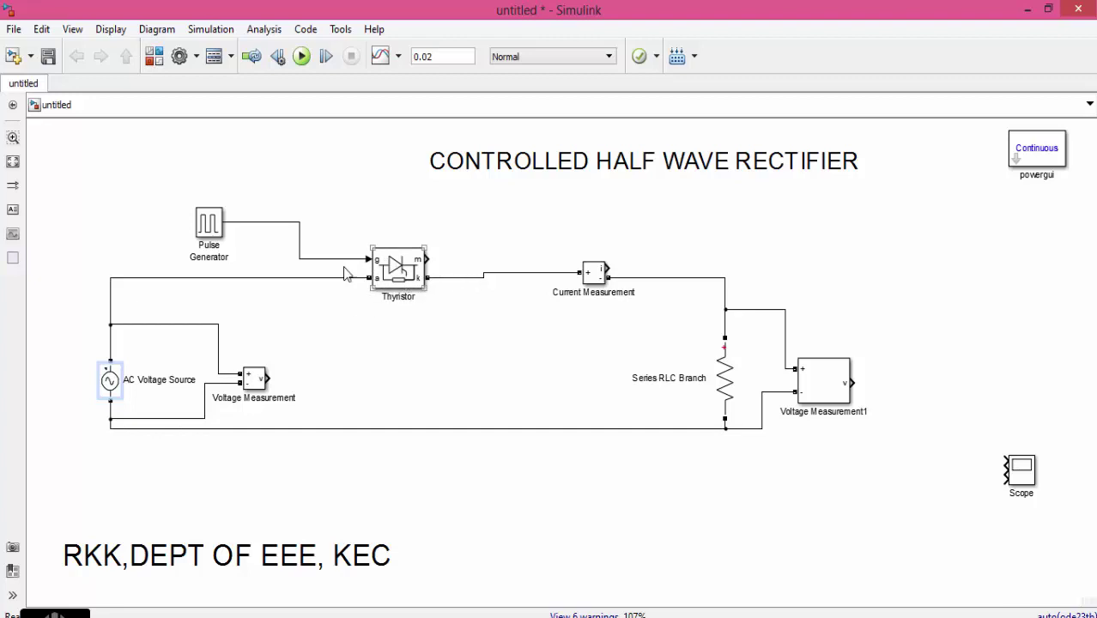
double_click(208, 227)
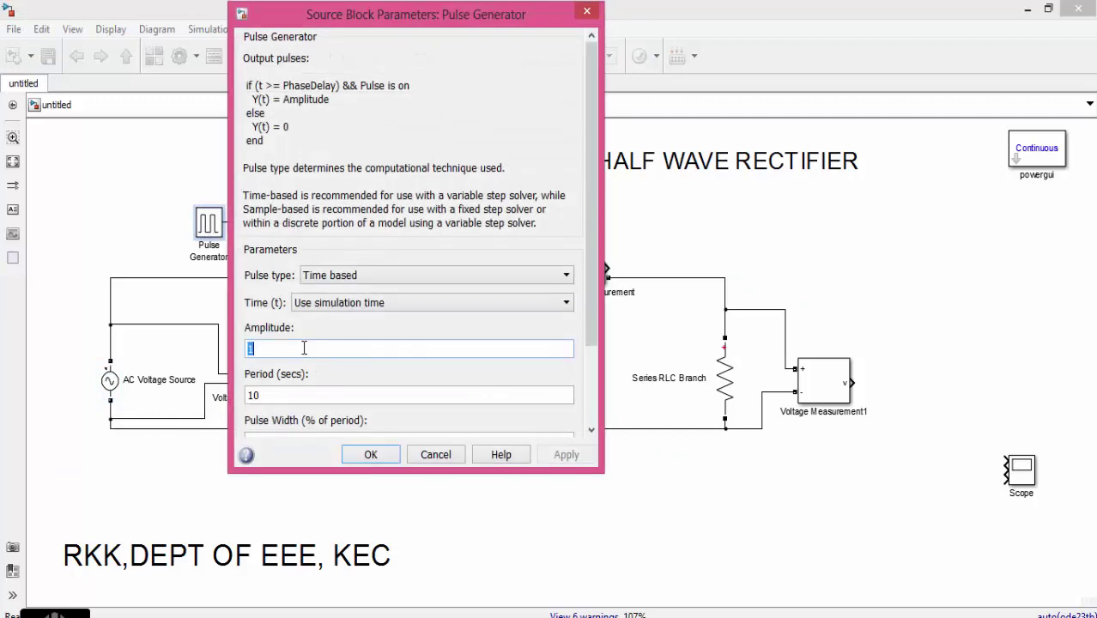
type("10")
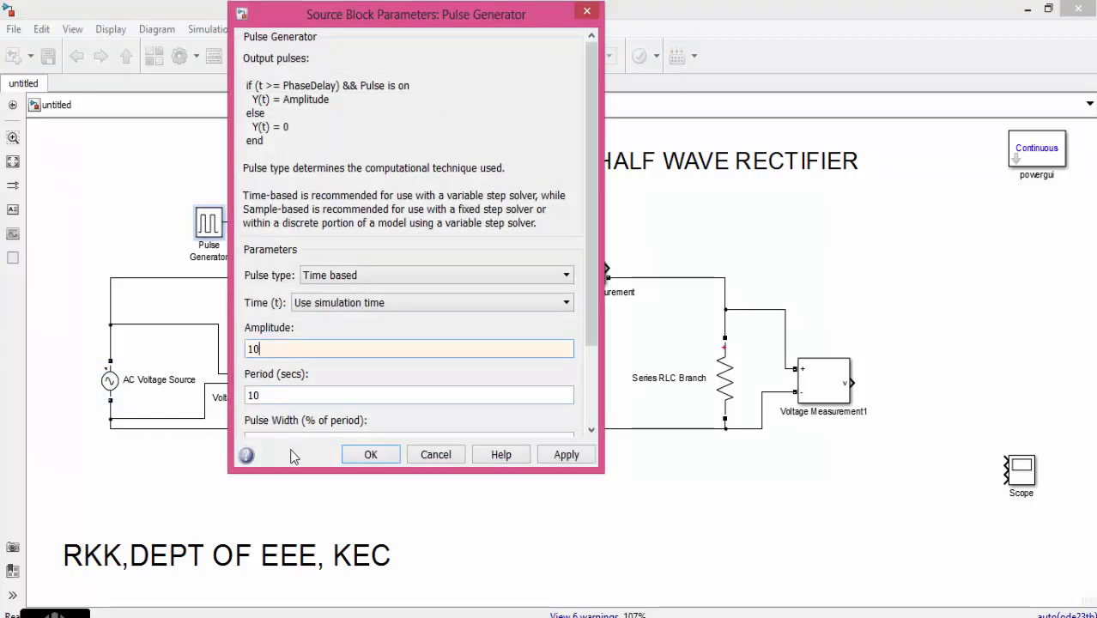
double_click(281, 391)
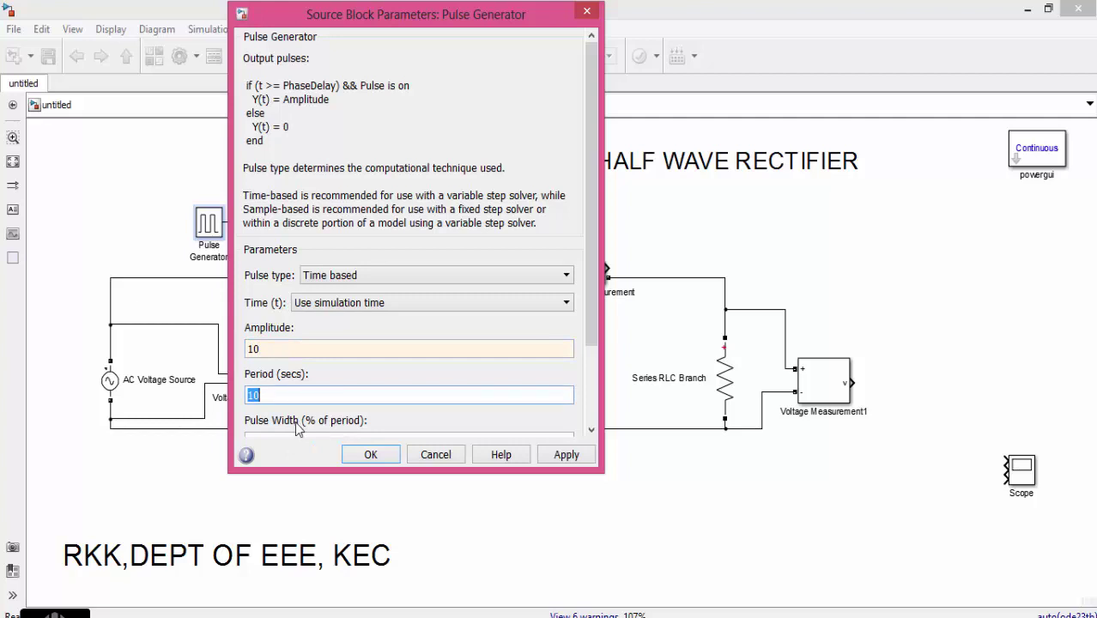
type("0.02")
- Set the Pulse Generator's pulse width to 20% of the period and its phase delay to 0.0015 seconds
scroll(295, 424, "down", 2)
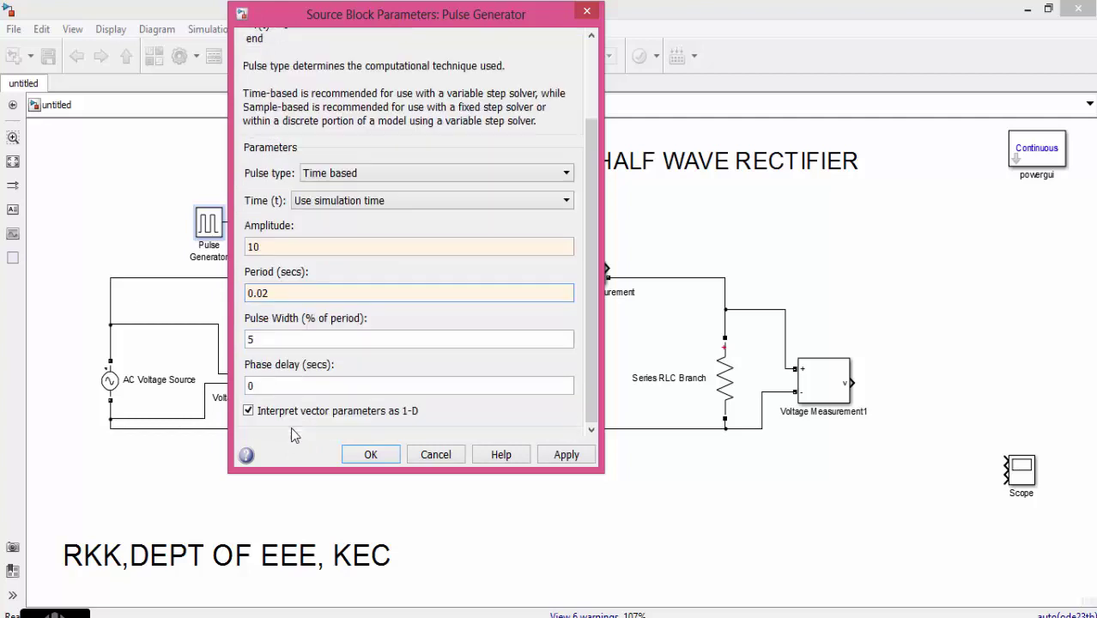
double_click(297, 338)
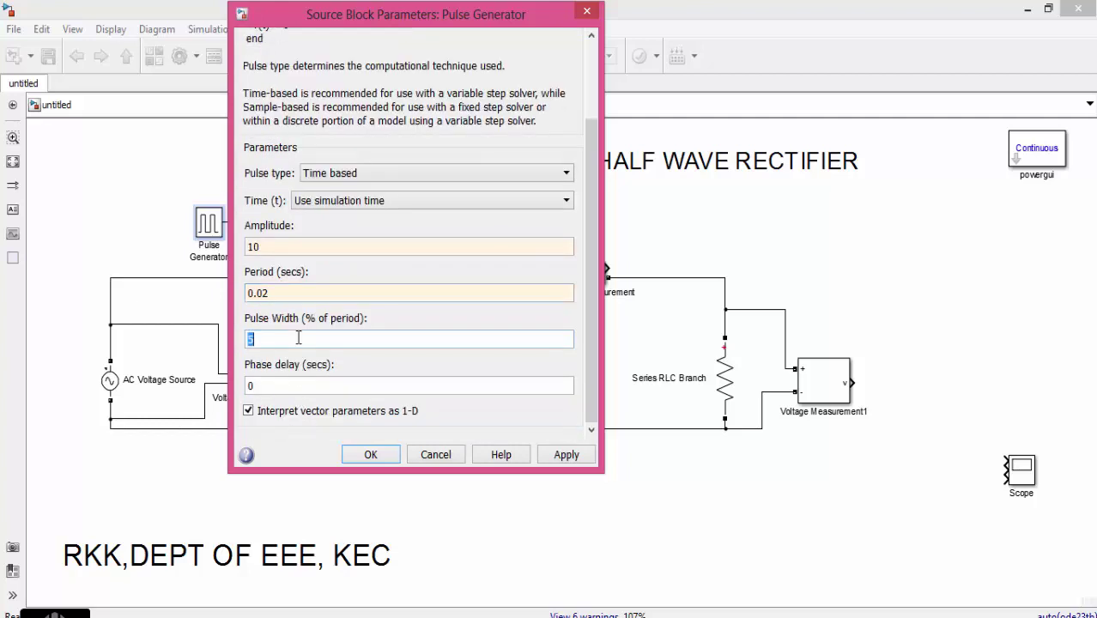
type("20")
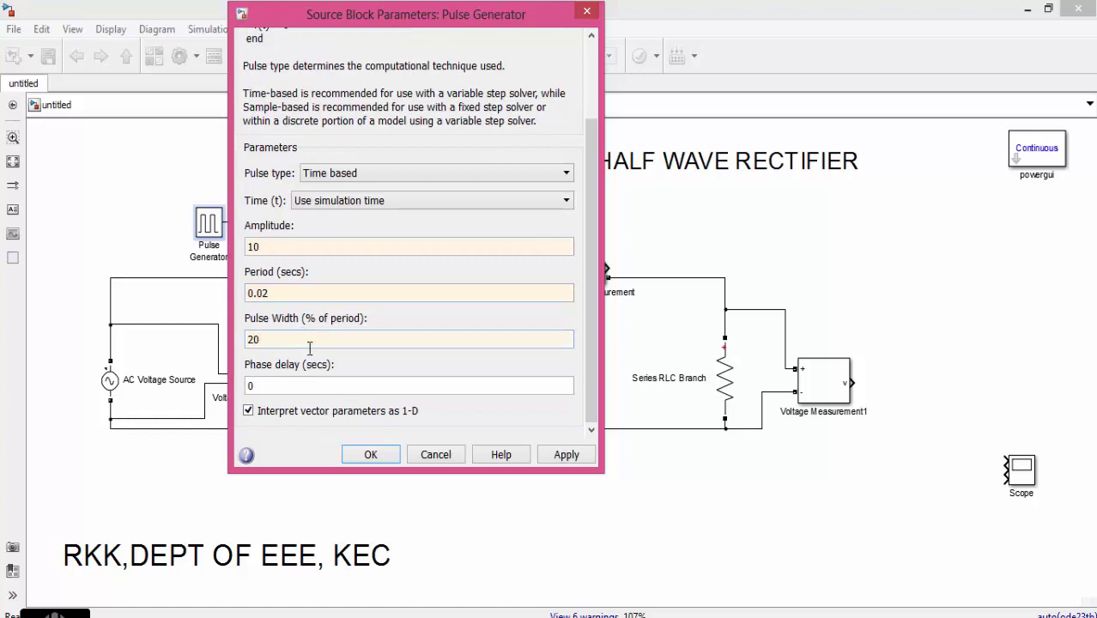
double_click(304, 386)
type("0.0015")
left_click(369, 453)
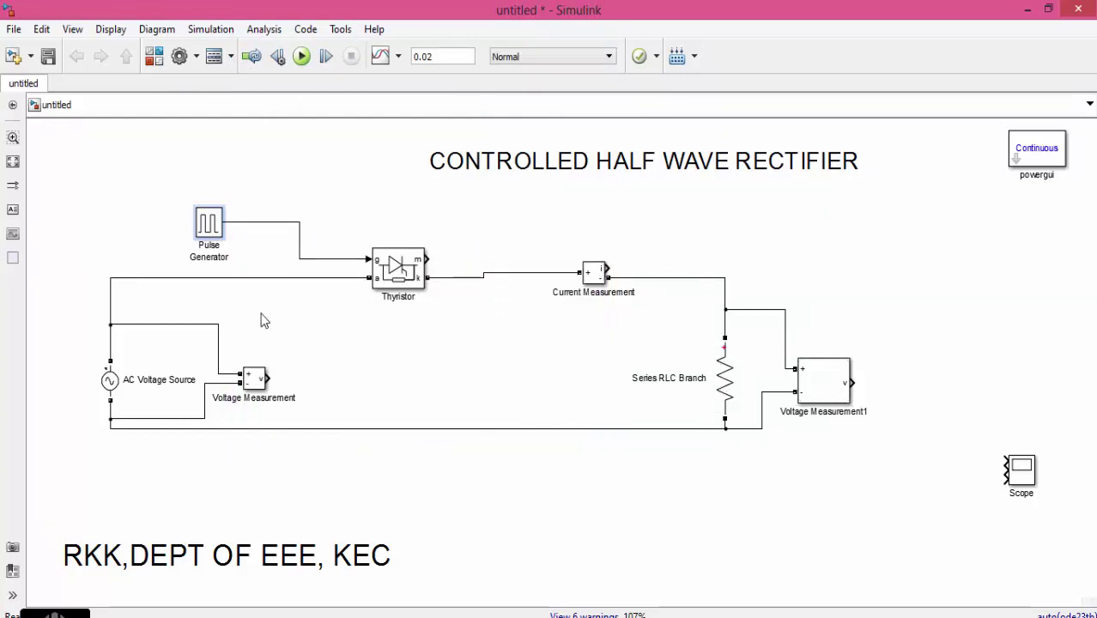
- Enlarge the Scope and wire Voltage Measurement, Voltage Measurement1 and the Current Measurement signal to its first, second and third inputs respectively
mouse_move(266, 378)
left_mouse_down()
mouse_move(918, 500)
mouse_move(1018, 462)
mouse_move(1056, 552)
left_mouse_up()
left_click(1018, 462)
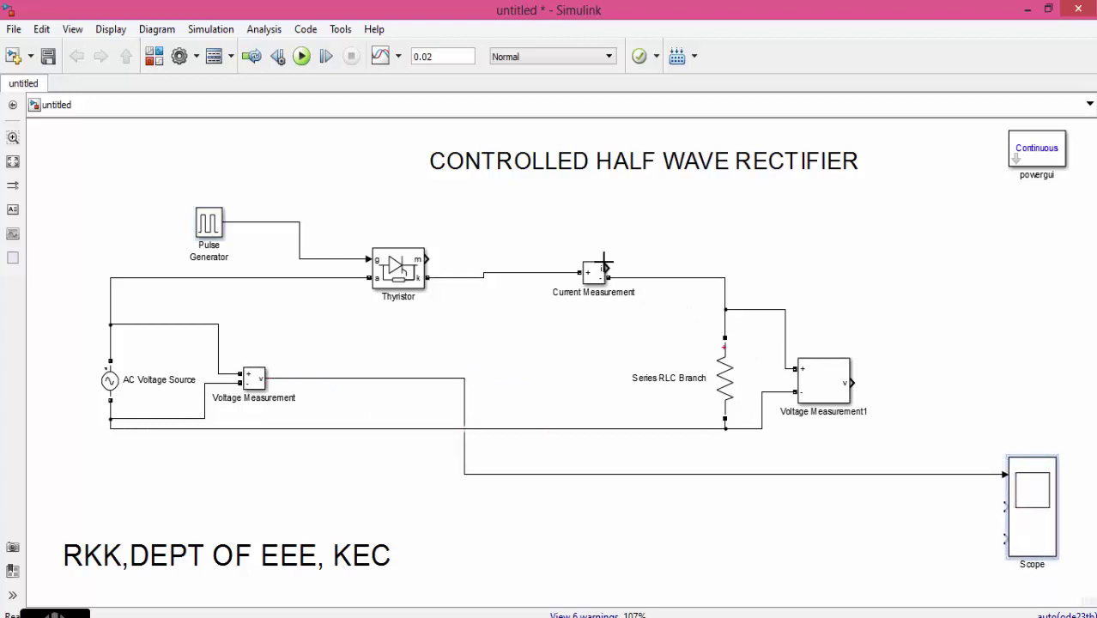
left_click(844, 374)
mouse_move(850, 382)
left_mouse_down()
mouse_move(861, 381)
mouse_move(975, 508)
mouse_move(1006, 507)
left_mouse_up()
mouse_move(607, 269)
left_mouse_down()
mouse_move(939, 424)
mouse_move(997, 534)
mouse_move(1012, 539)
left_mouse_up()
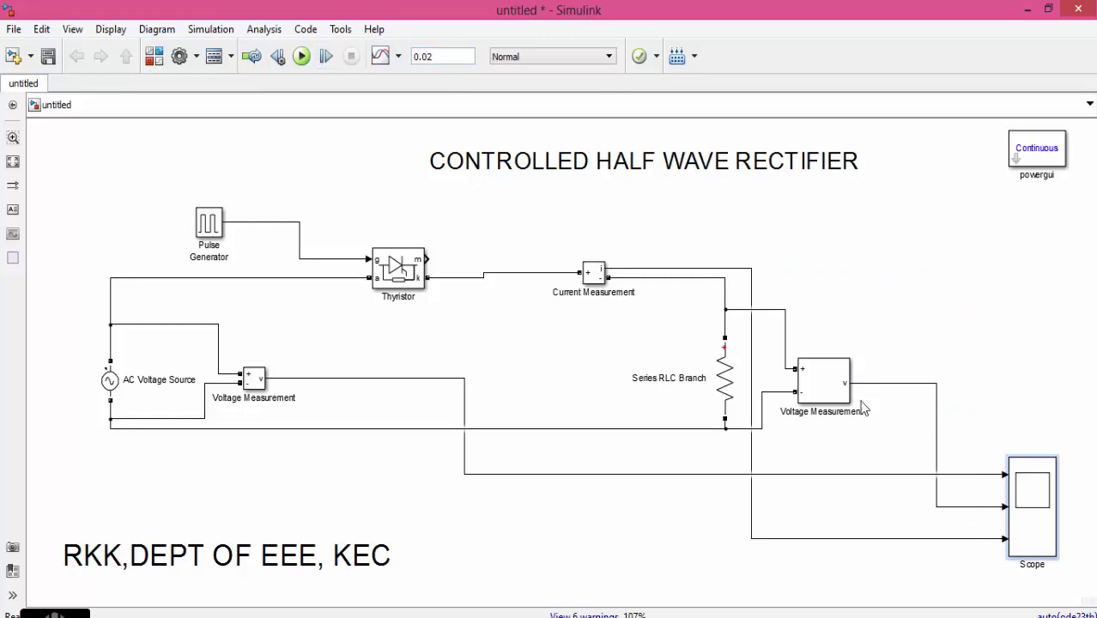
- Run the simulation and show the resulting waveforms in a maximized Scope window
left_click(302, 56)
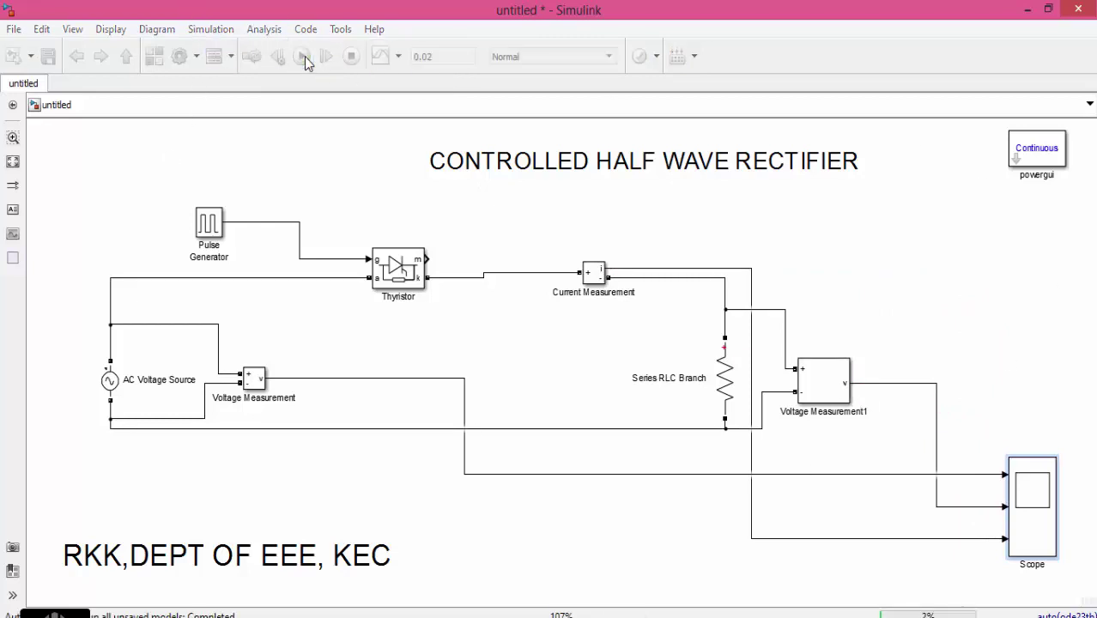
double_click(1033, 506)
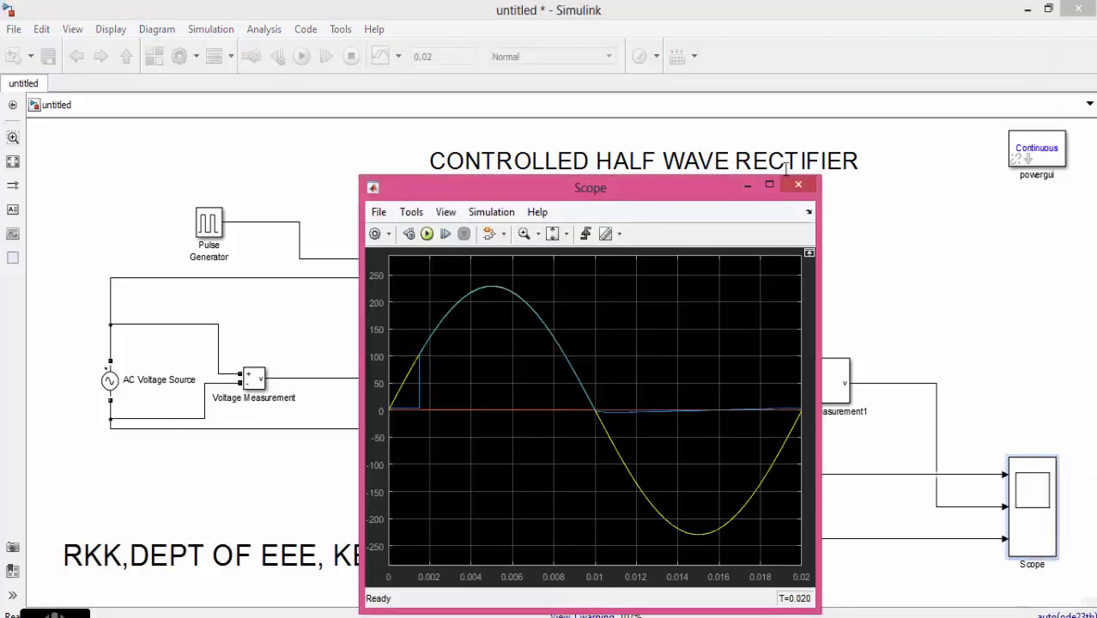
left_click(769, 184)
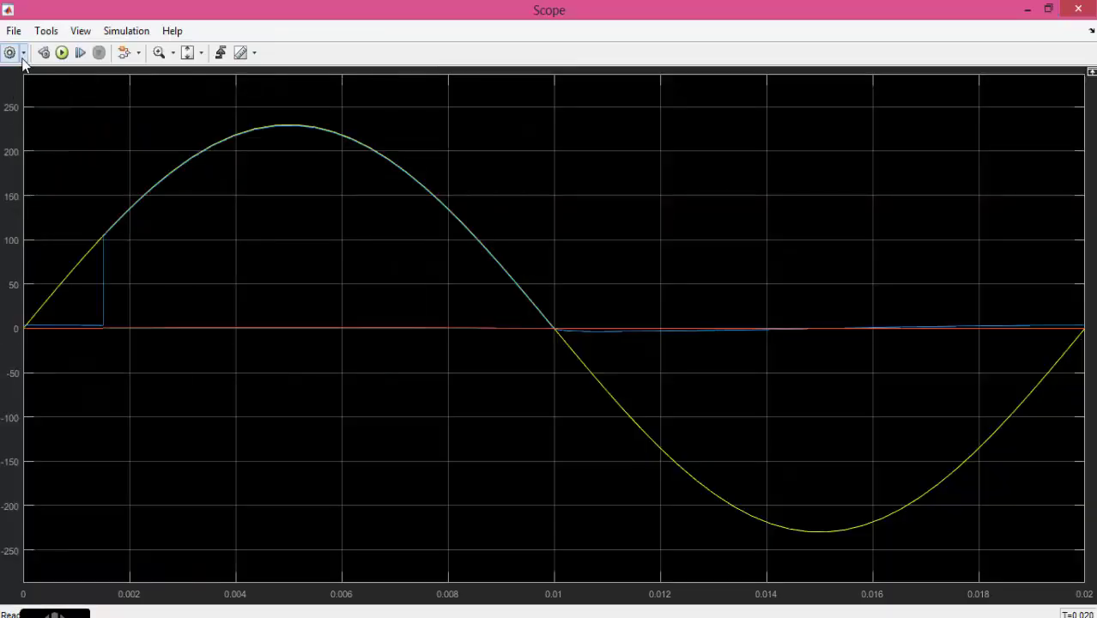
- Set the Scope layout to three vertically stacked displays so each signal has its own plot
mouse_move(12, 86)
left_click(13, 115)
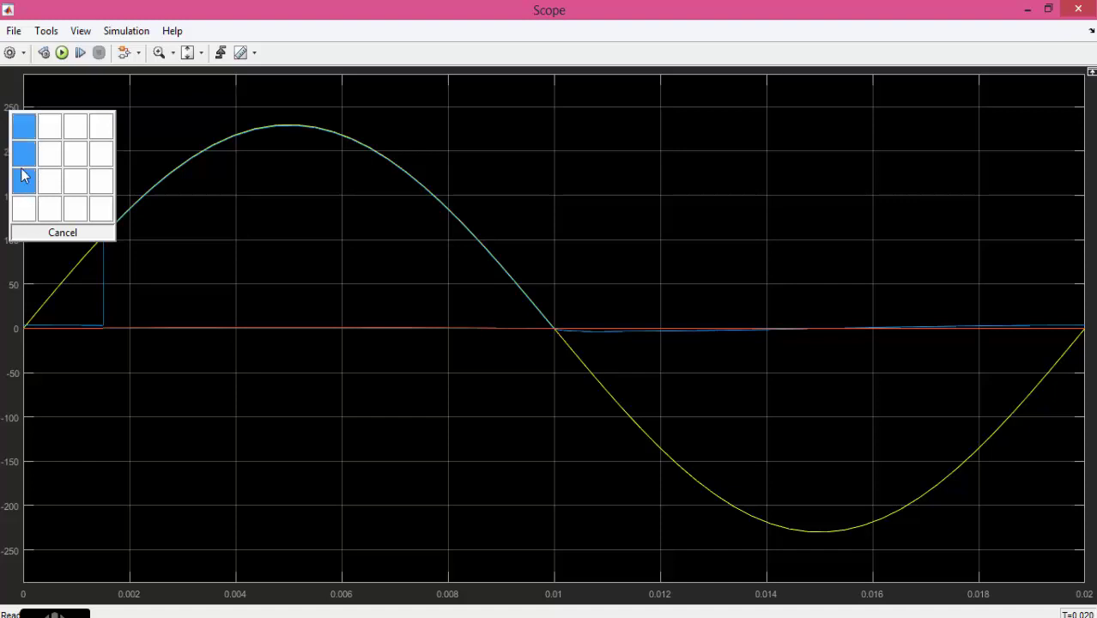
left_click(24, 165)
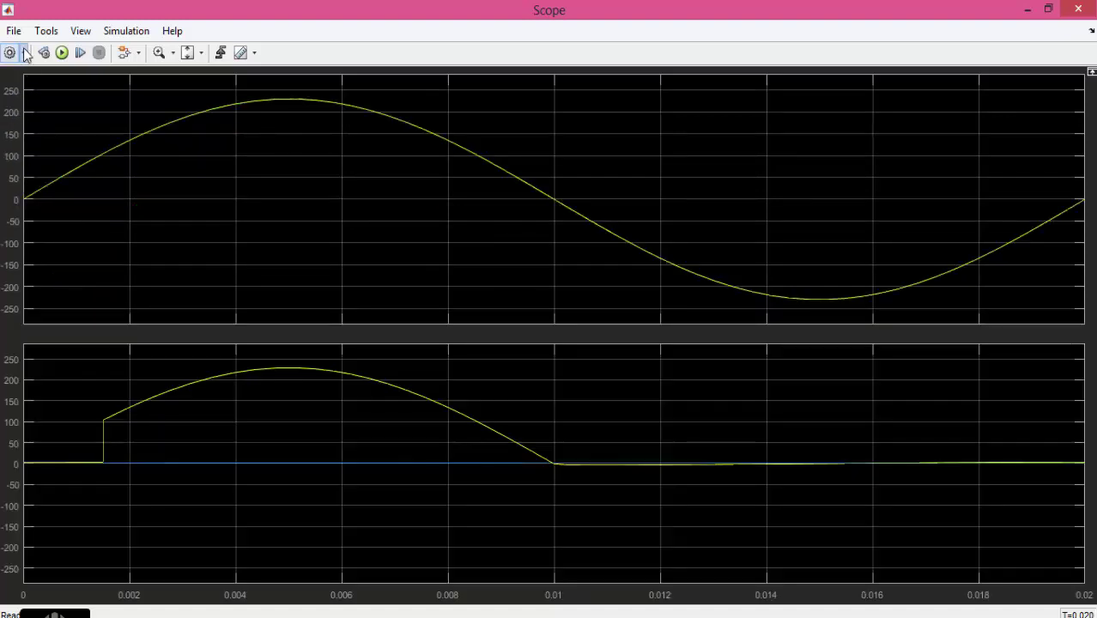
mouse_move(12, 86)
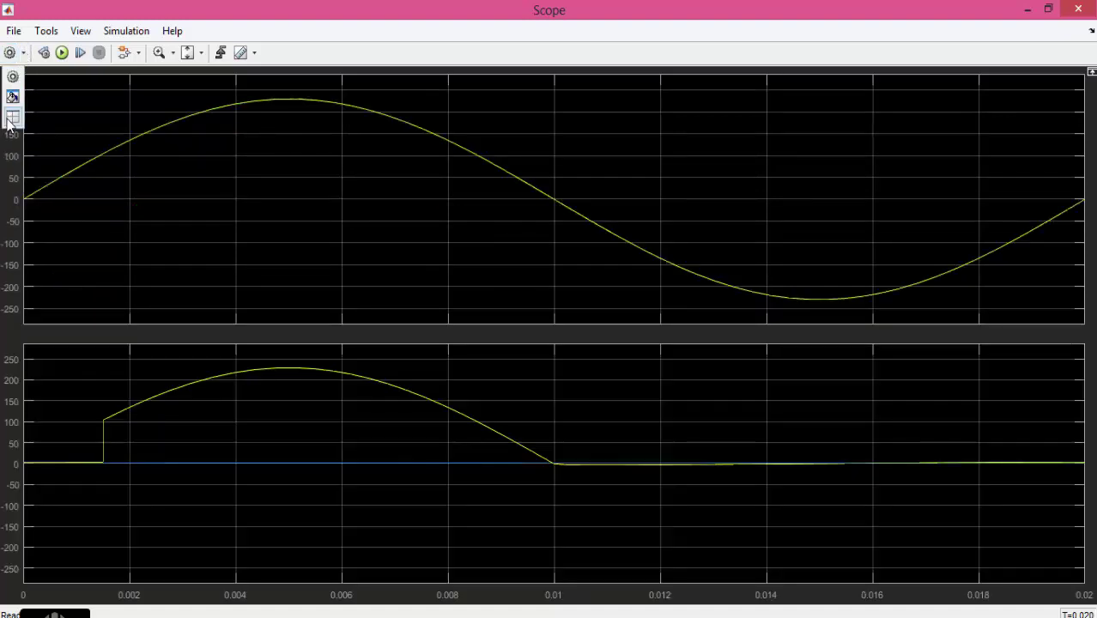
left_click(13, 114)
left_click(18, 151)
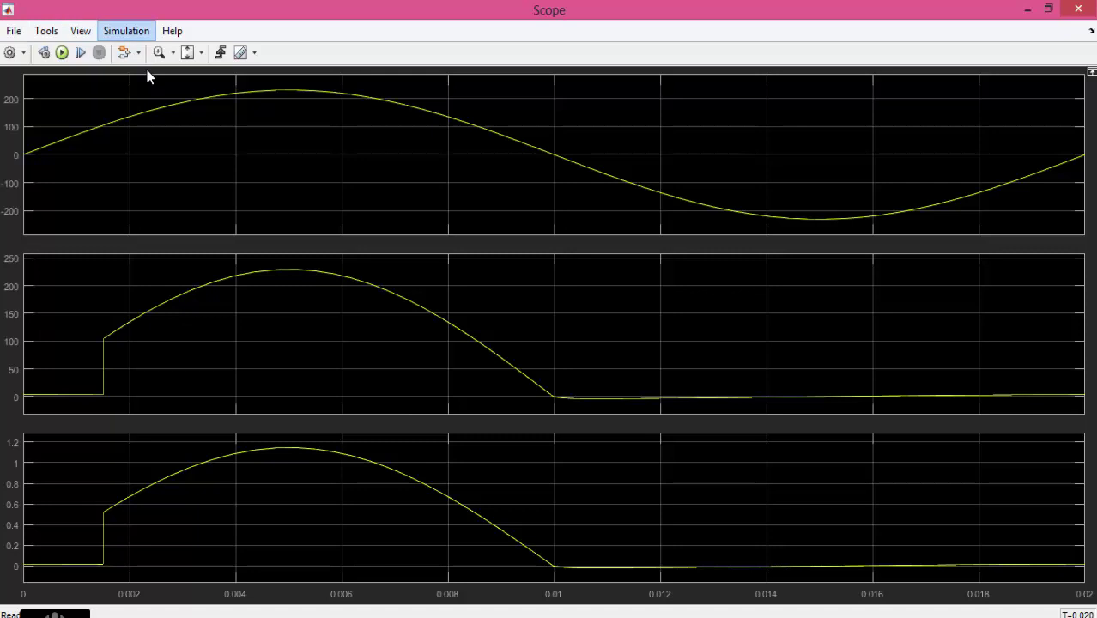
- Set the Scope's time-axis labels to All and apply the change
key("alt+v")
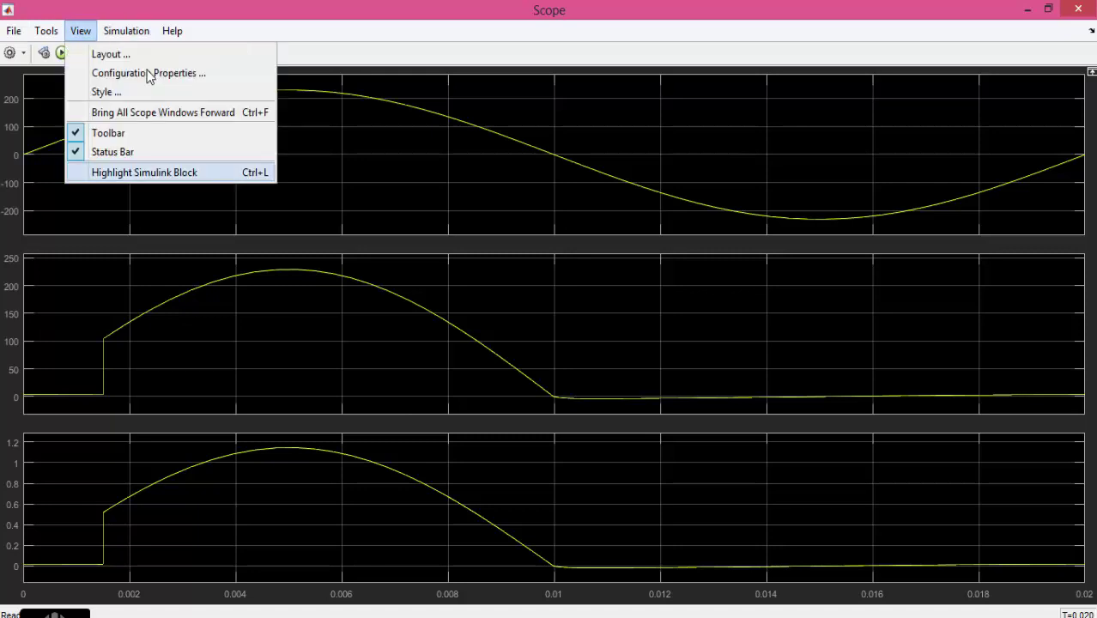
left_click(149, 73)
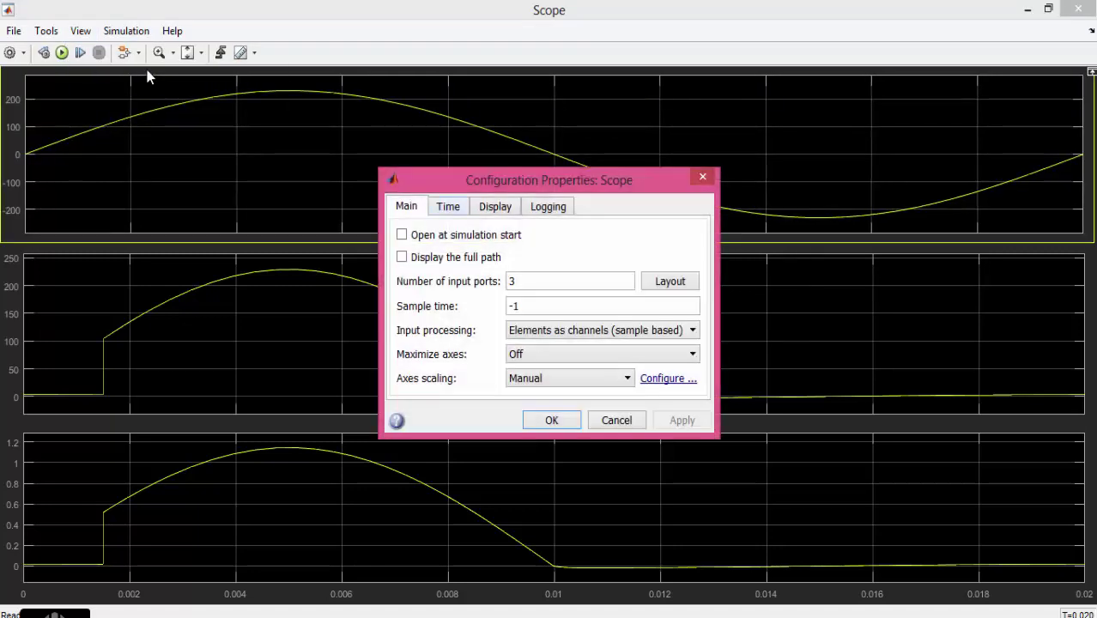
key("ctrl+Tab")
left_click(610, 331)
left_click(611, 348)
key("alt+a")
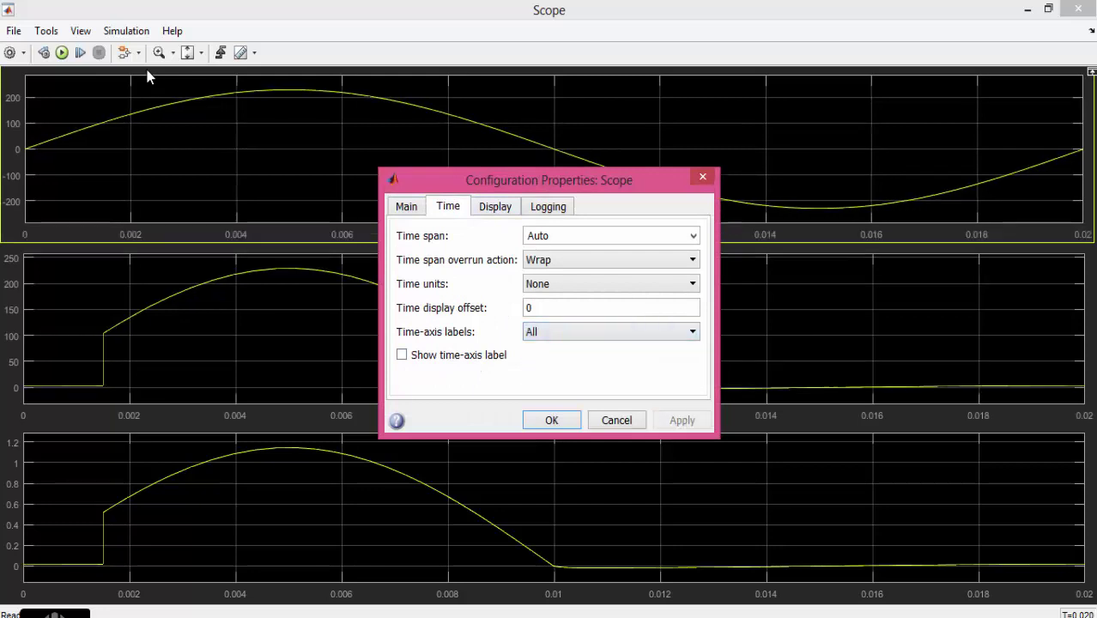
- Enable the legend for Scope displays 1 and 3 in the configuration properties and confirm
key("ctrl+Tab")
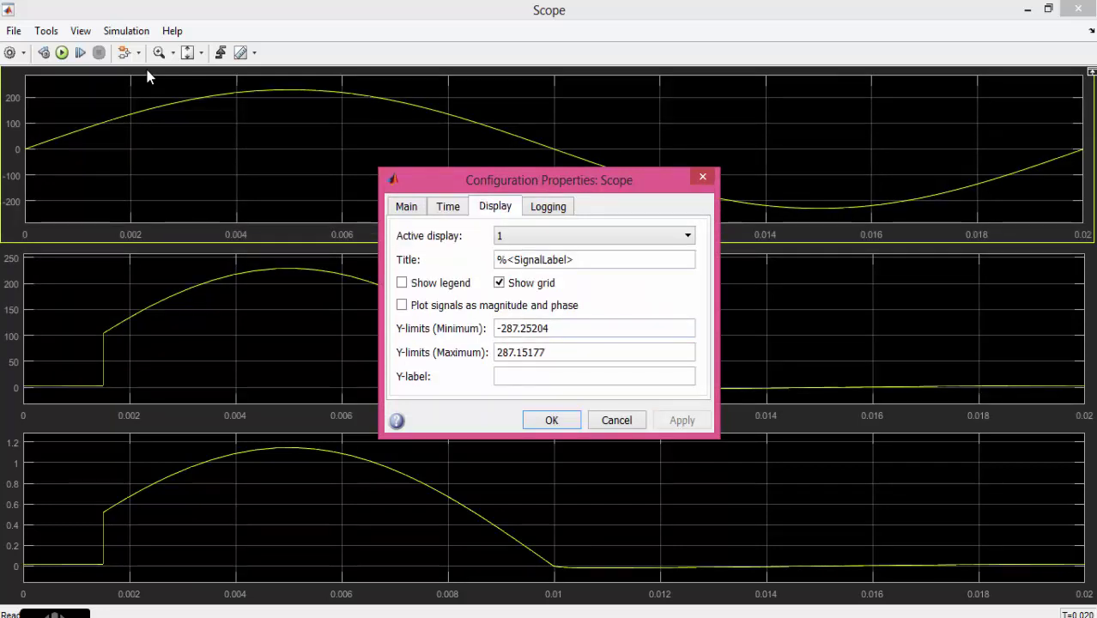
key("space")
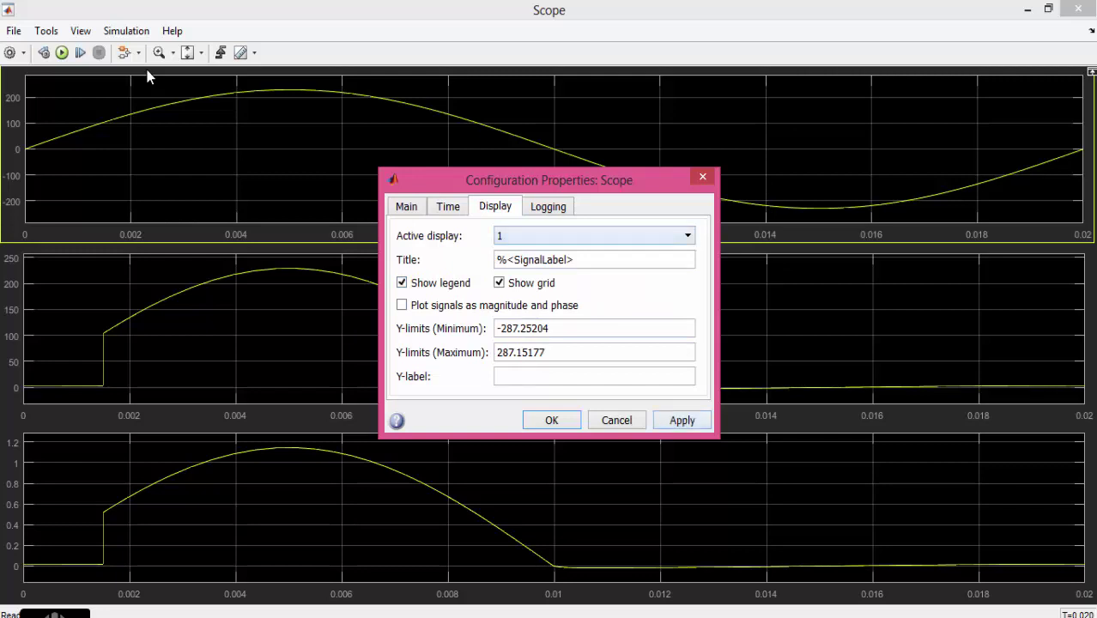
key("alt+Down")
key("Down")
key("Return")
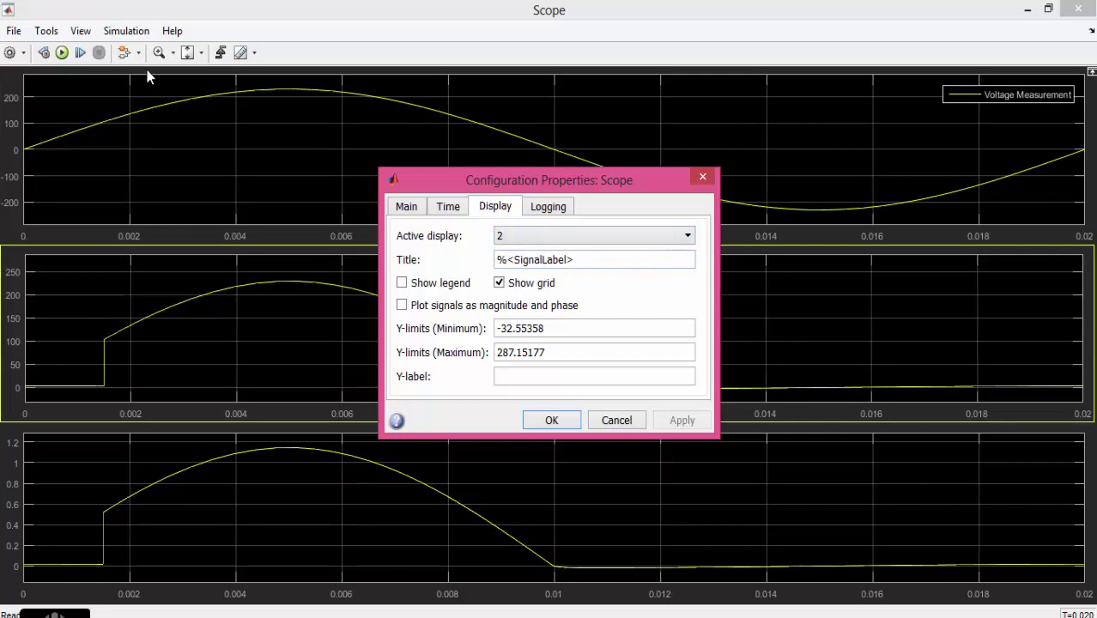
key("alt+Down")
key("Down")
key("Return")
key("Tab")
key("Tab")
key("space")
key("Return")
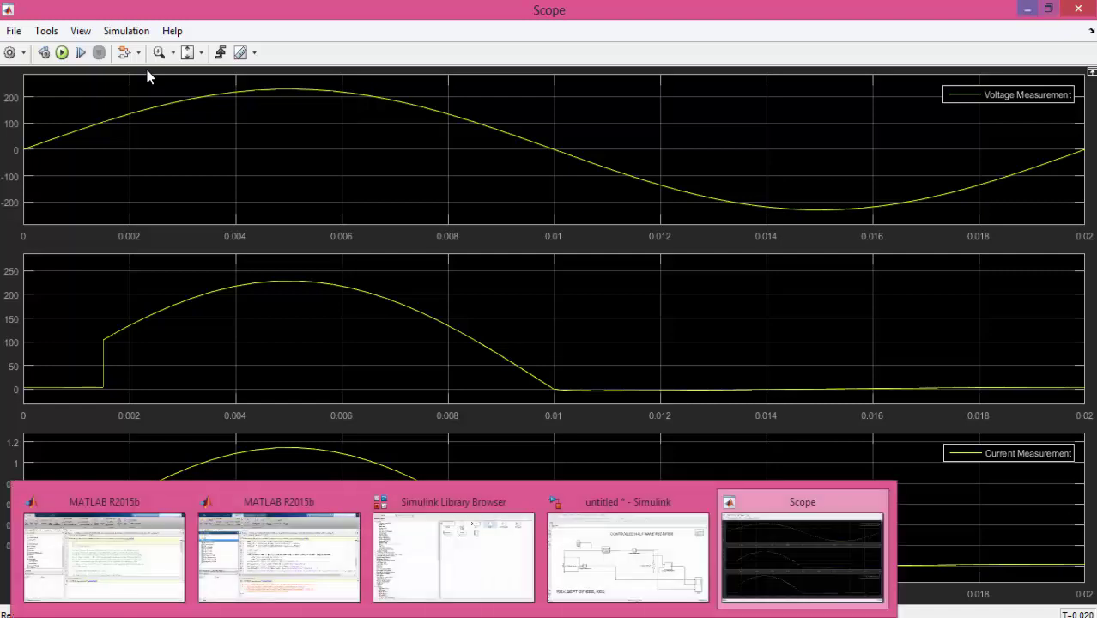
- Set the Pulse Generator's phase delay to 0.002 seconds and rerun the simulation to show the new waveforms
left_click(1027, 8)
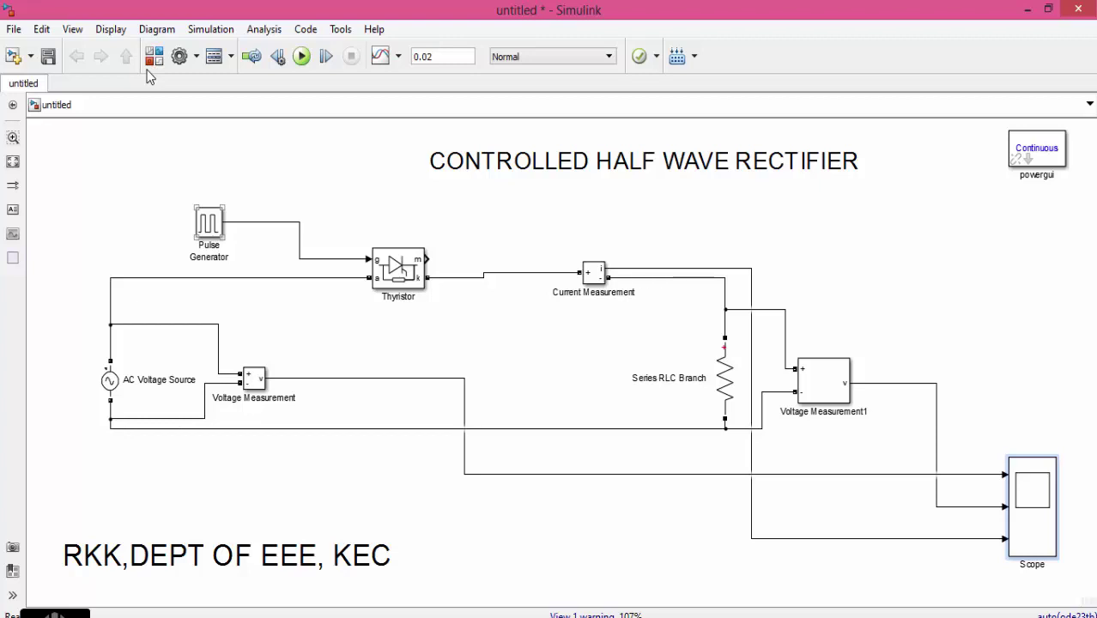
double_click(209, 222)
scroll(409, 258, "down", 3)
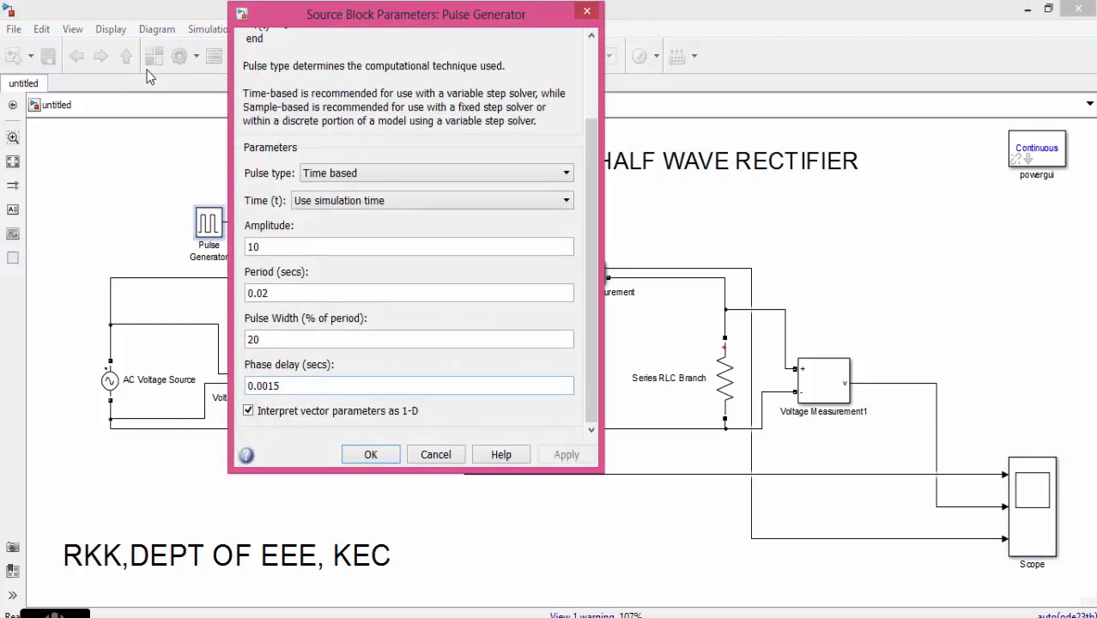
double_click(263, 386)
key("End")
key("BackSpace")
key("BackSpace")
type("2")
key("Return")
key("ctrl+t")
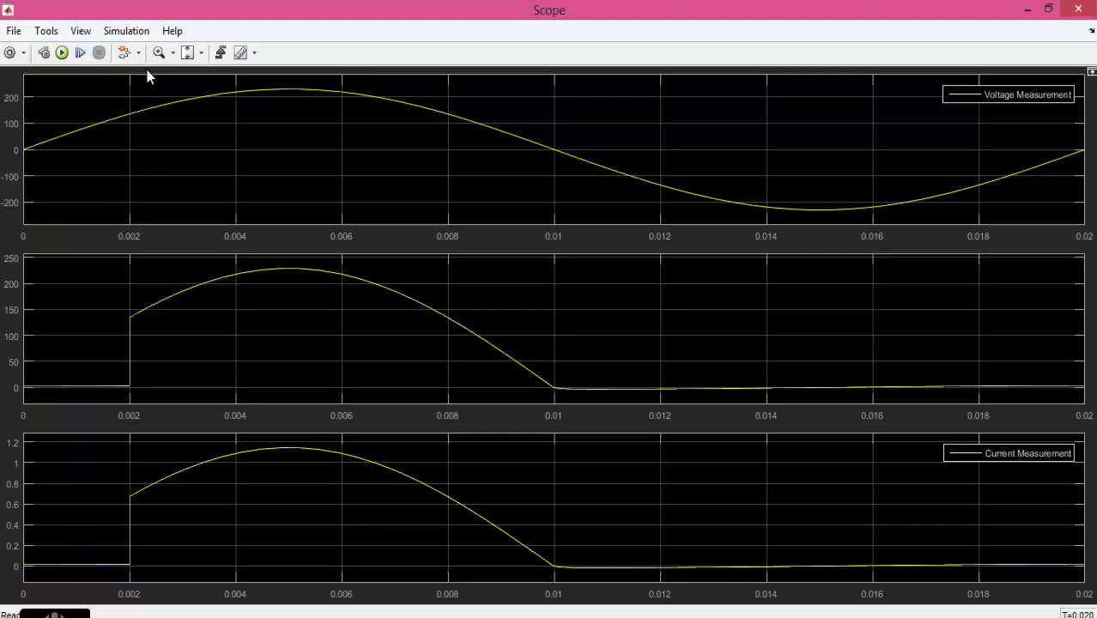
- Set the Pulse Generator's period to 0.003 seconds and rerun the simulation
left_click(1028, 9)
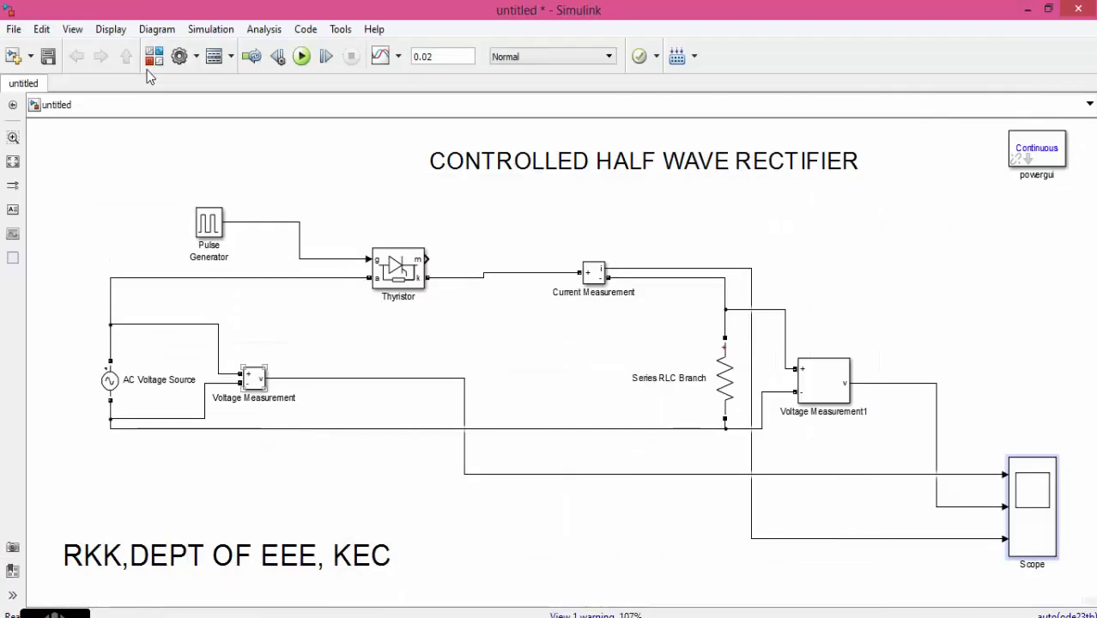
double_click(209, 222)
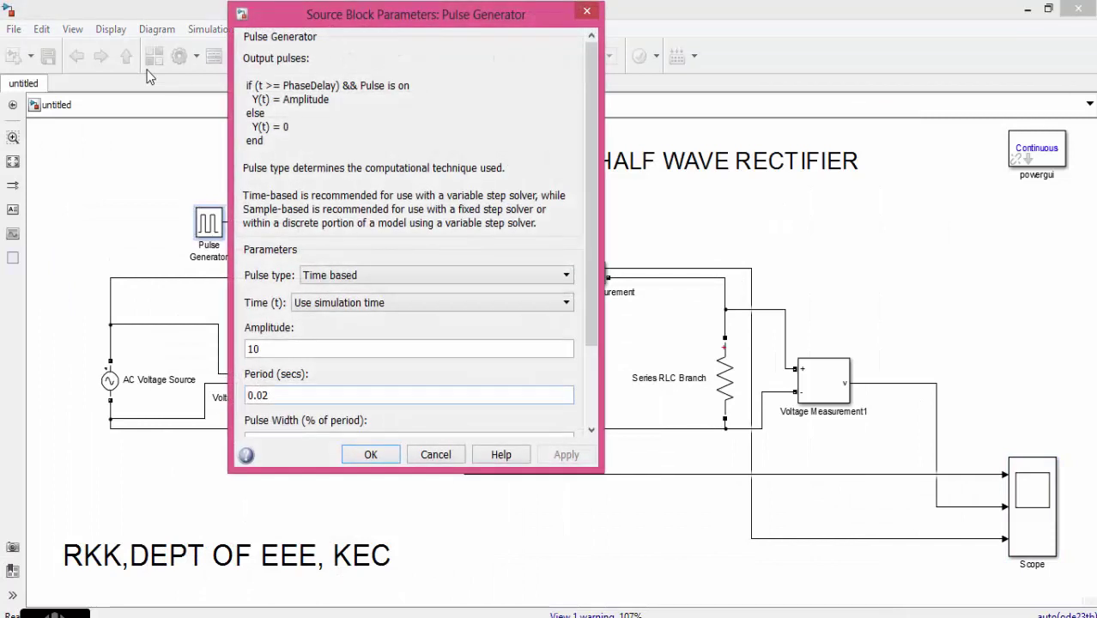
left_click_drag(247, 395, 270, 395)
left_click(270, 395)
key("shift+Left")
type("3")
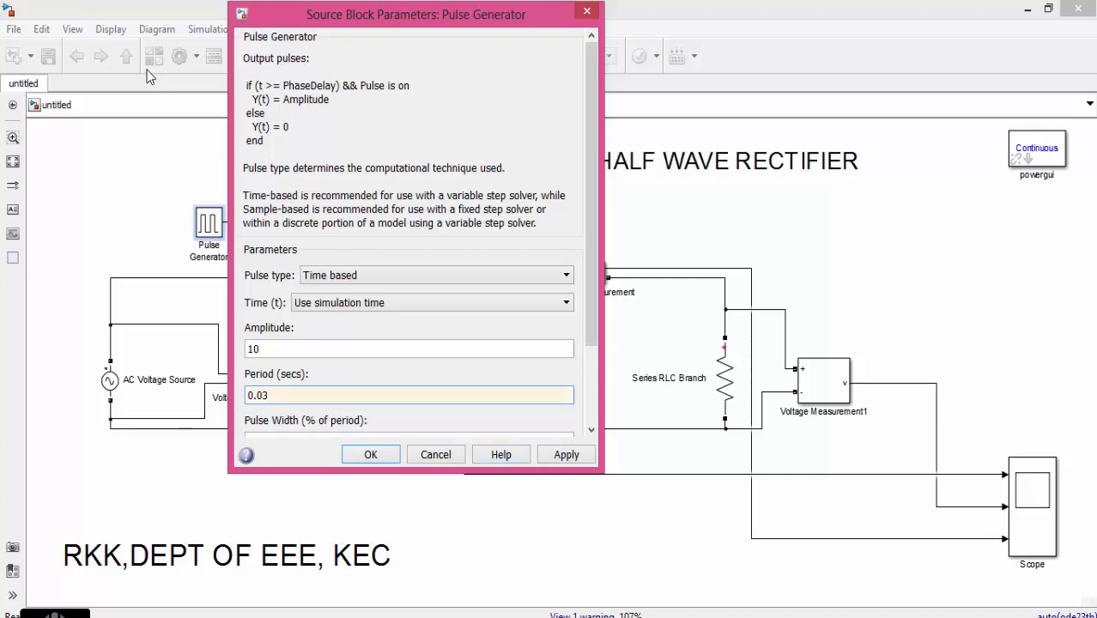
key("shift+Left")
key("shift+Left")
key("shift+Left")
key("shift+Left")
key("shift+Right")
key("shift+Right")
key("BackSpace")
type("003")
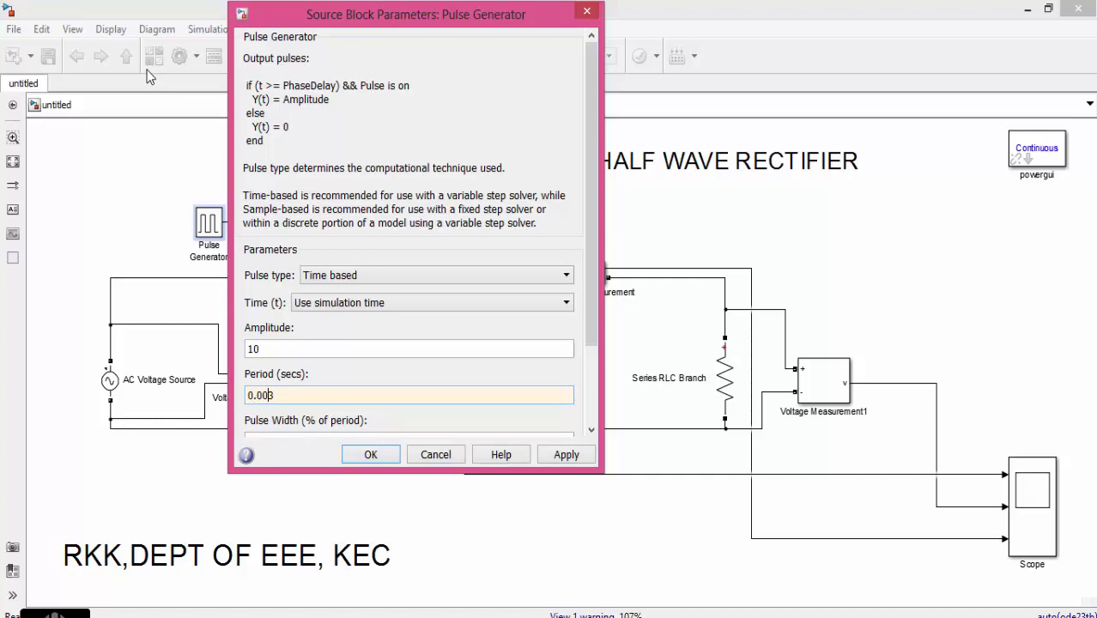
key("Return")
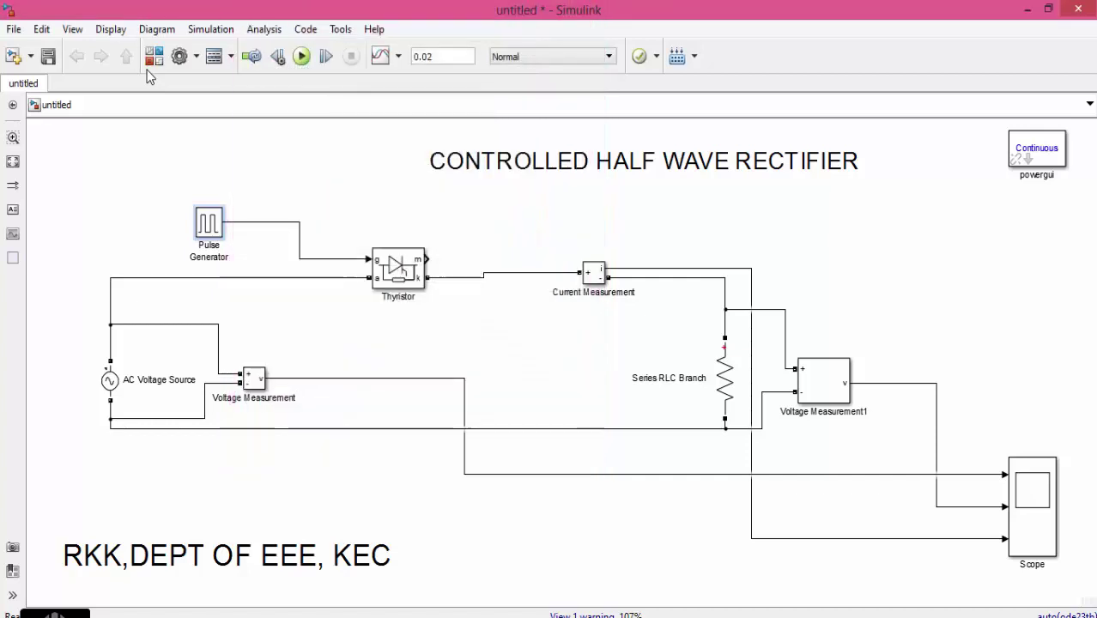
key("ctrl+t")
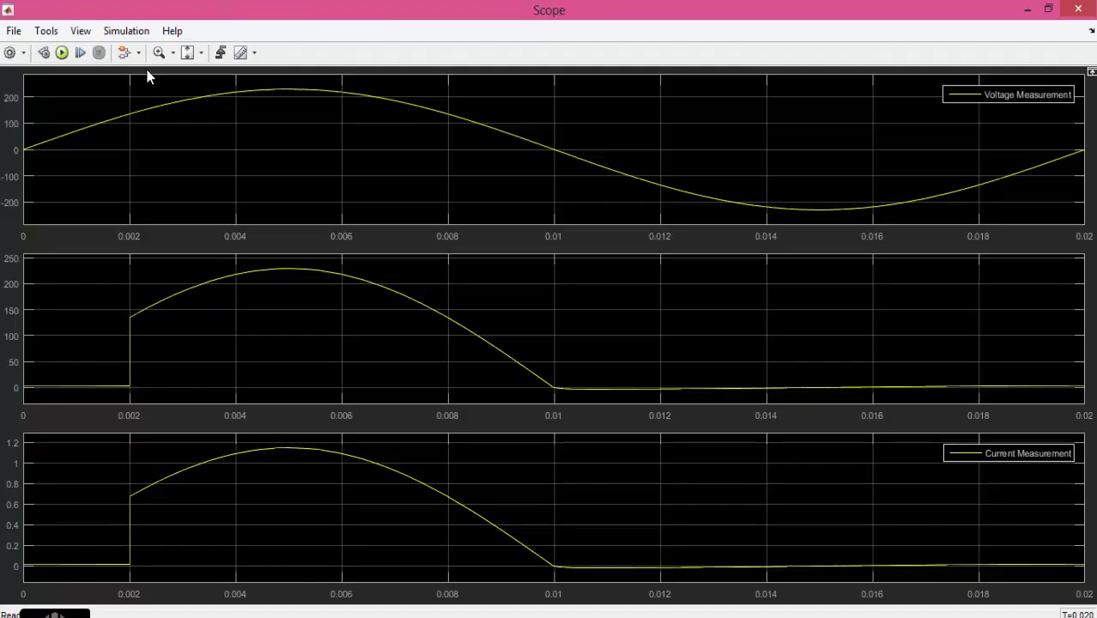
key("ctrl+t")
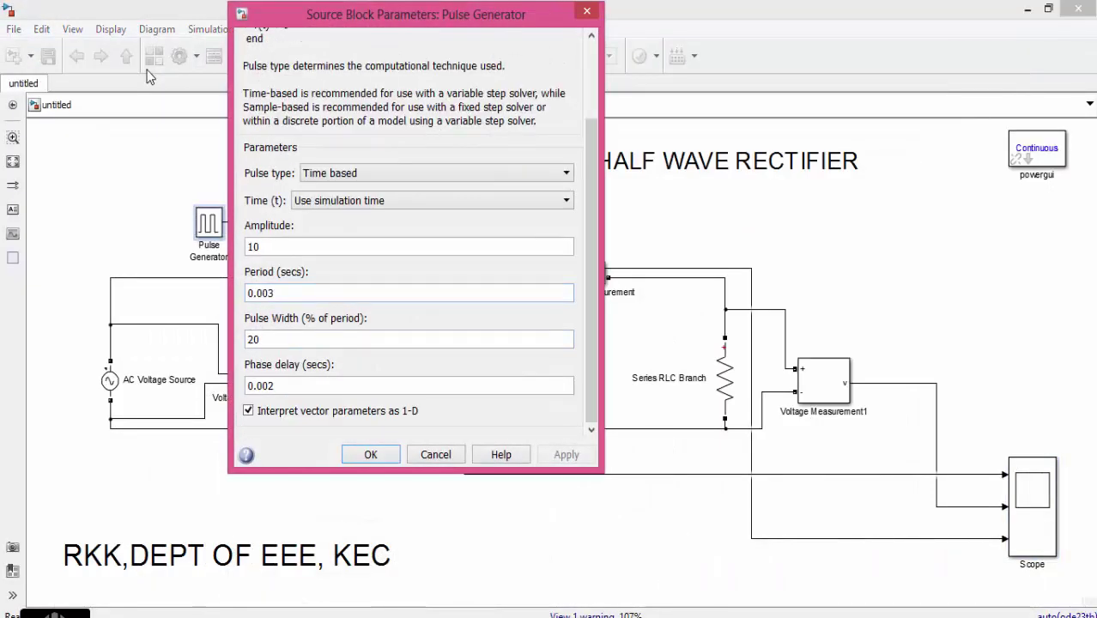
- Set the Pulse Generator's period to 0.02 seconds and phase delay to 0.003 seconds, and rerun the simulation
key("Tab")
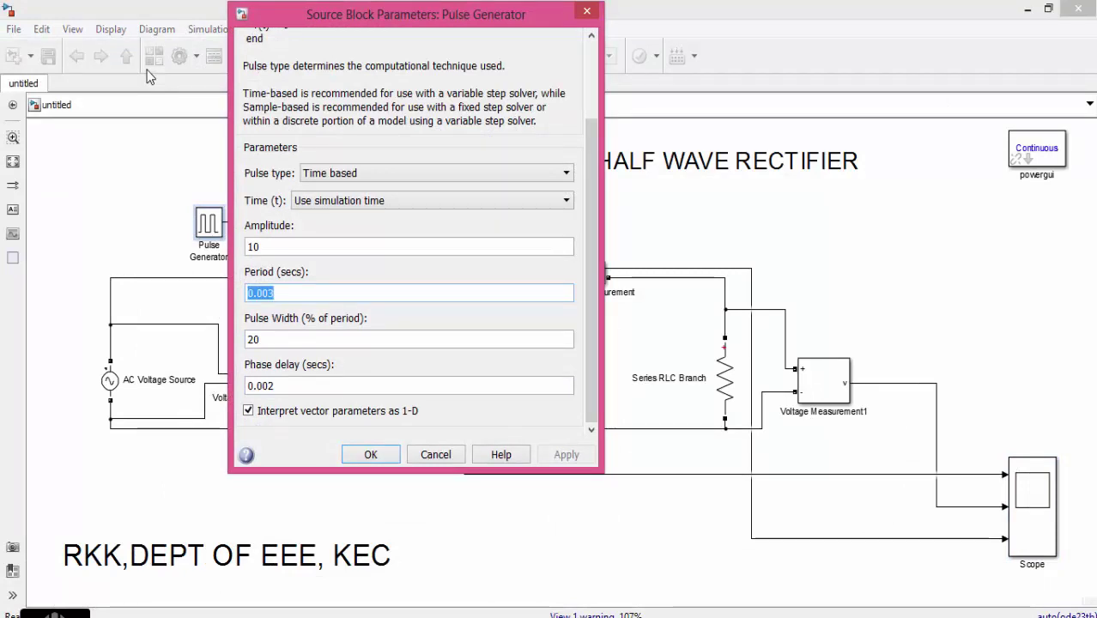
type("0.02")
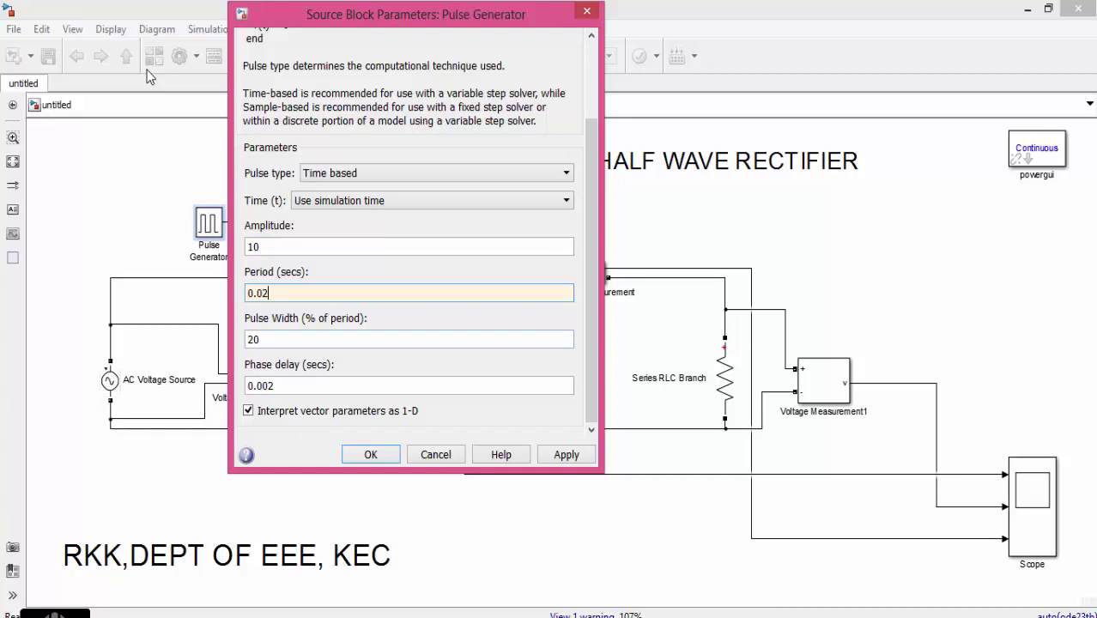
key("Tab")
key("Tab")
key("Right")
key("BackSpace")
type("3")
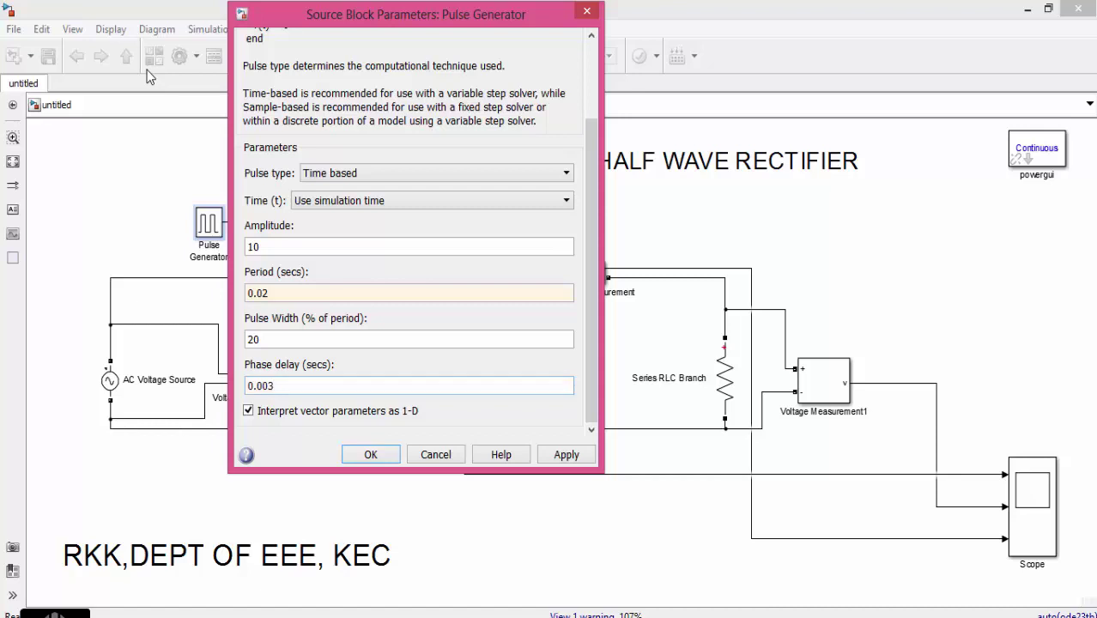
key("Return")
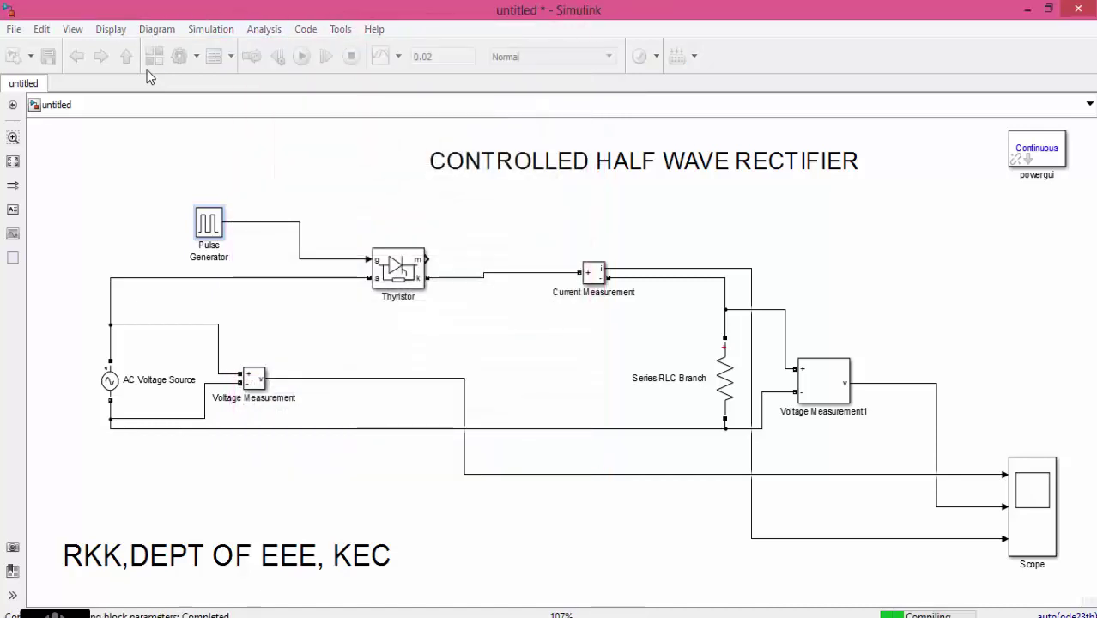
key("ctrl+t")
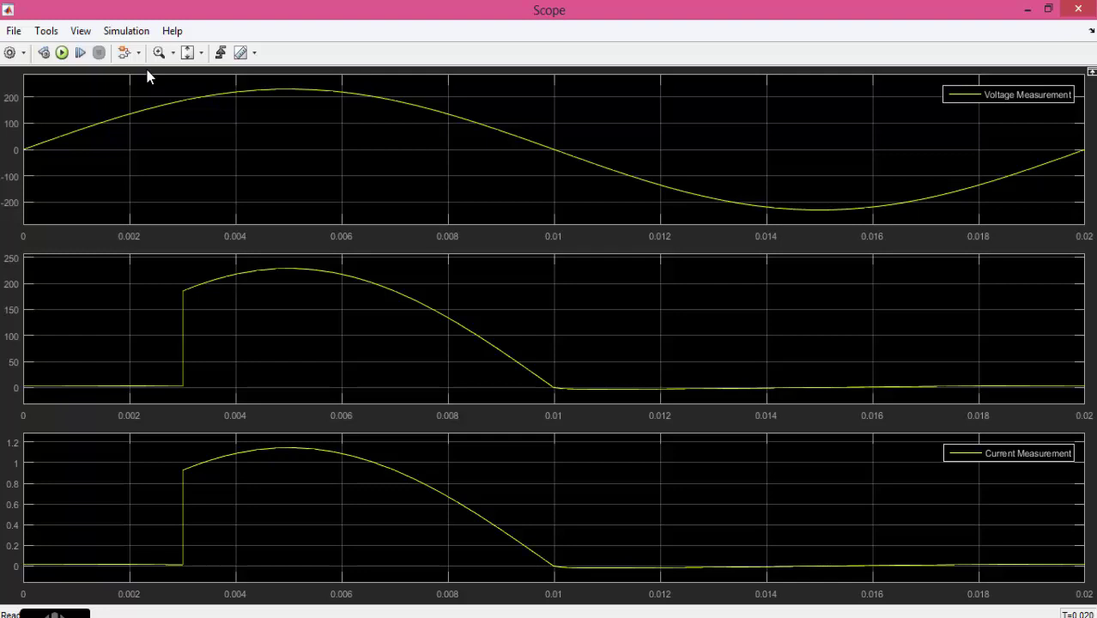
left_click(1026, 8)
left_click(483, 161)
key("Right")
key("Right")
key("Right")
key("Right")
key("Right")
key("Right")
key("Right")
key("Right")
key("Right")
key("Right")
key("Right")
key("Right")
key("Right")
key("Right")
key("Right")
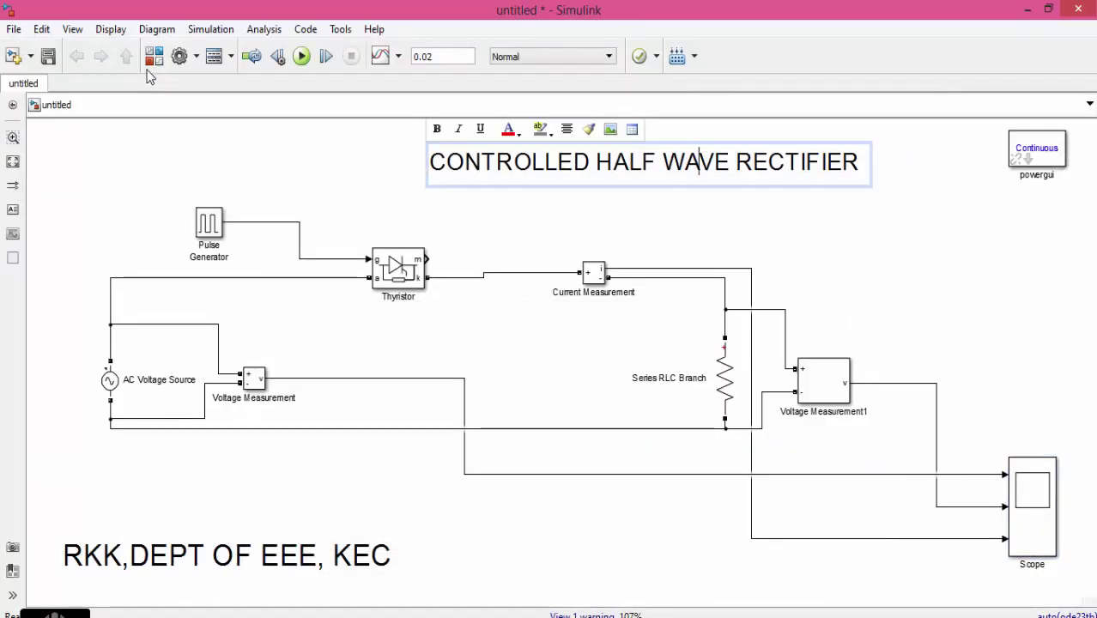
key("Right")
key("Right")
key("Right")
key("Right")
key("Right")
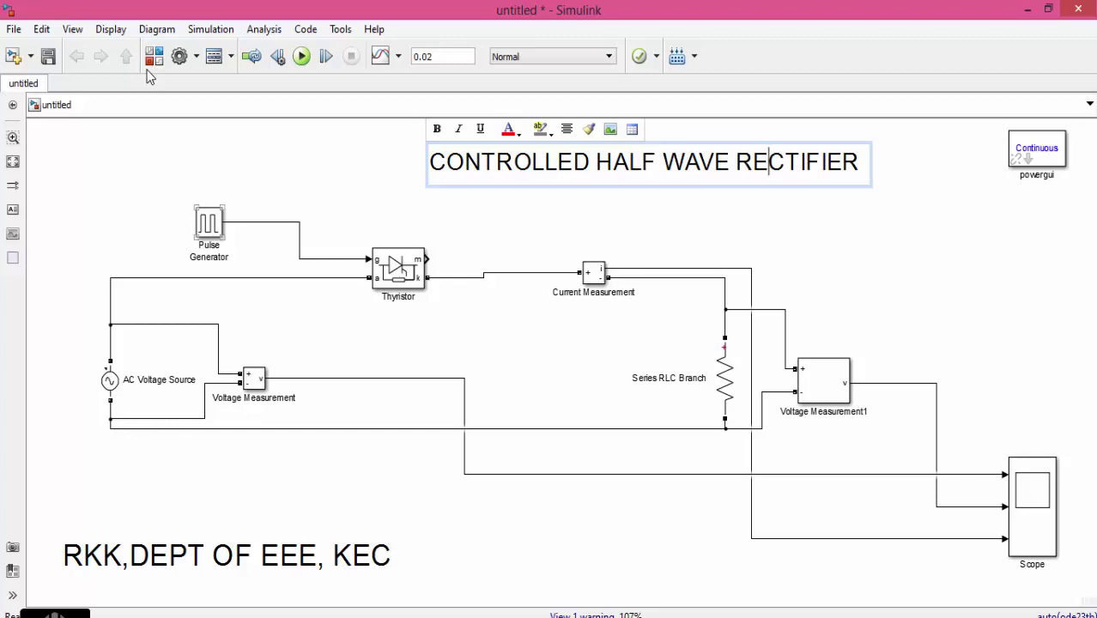
key("Escape")
key("alt+Tab")
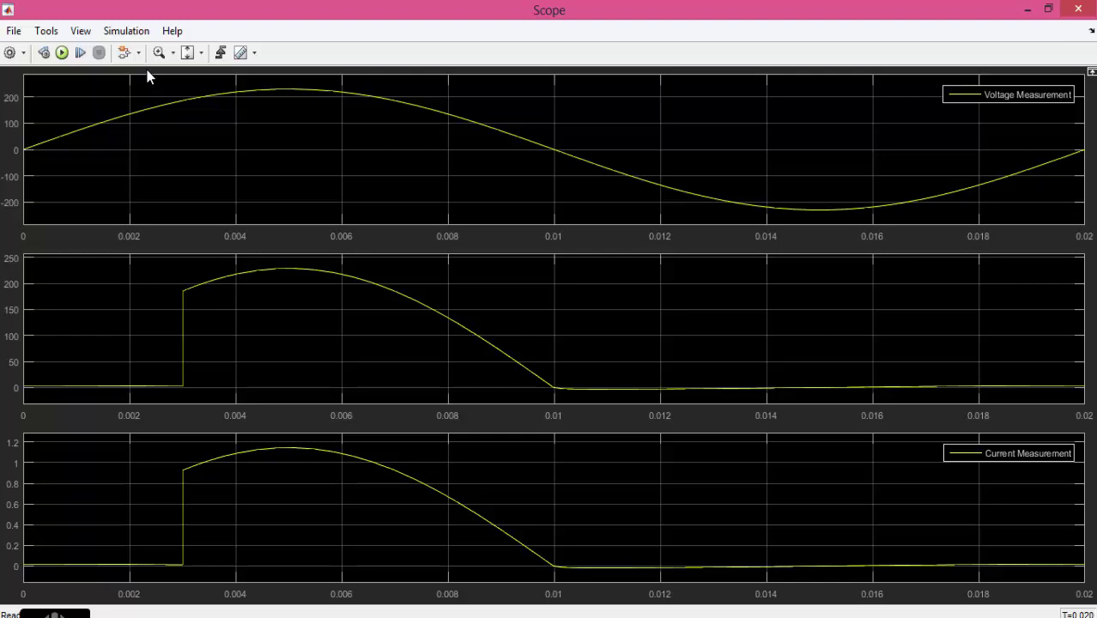
- Set the Pulse Generator's phase delay to 0.006 seconds and rerun the simulation to show the waveforms in the Scope
key("alt+F4")
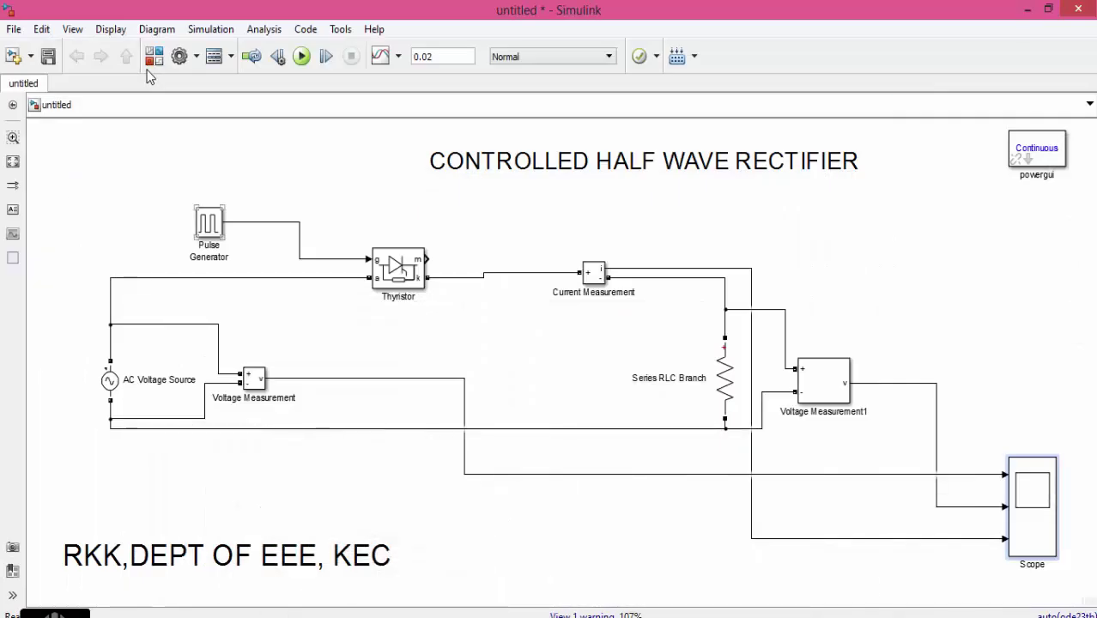
key("Return")
scroll(408, 390, "down", 3)
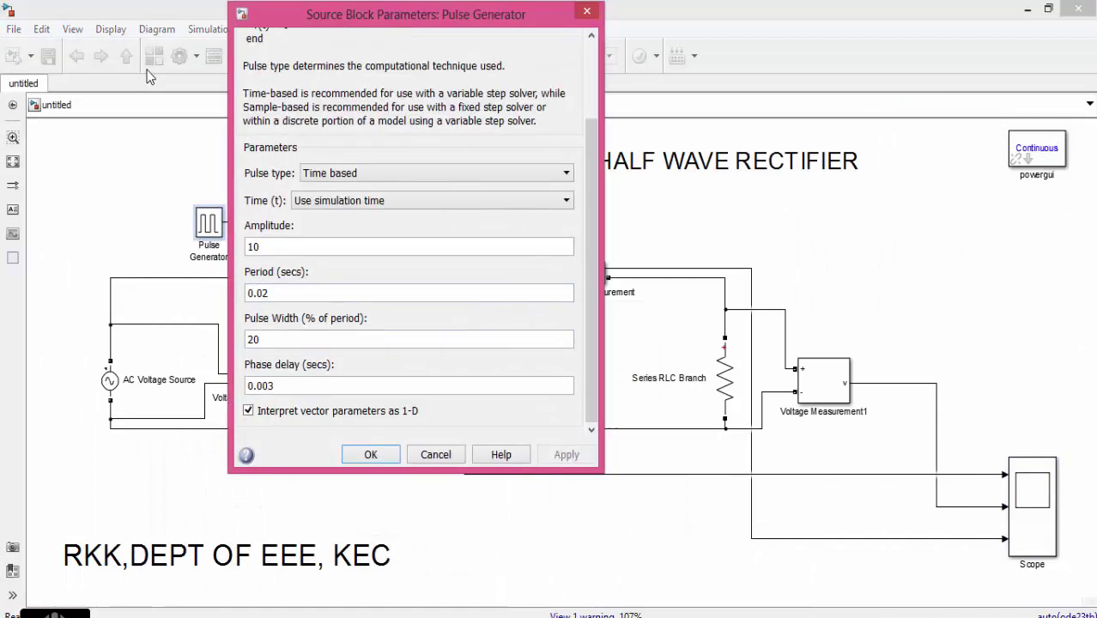
double_click(261, 386)
left_click(276, 385)
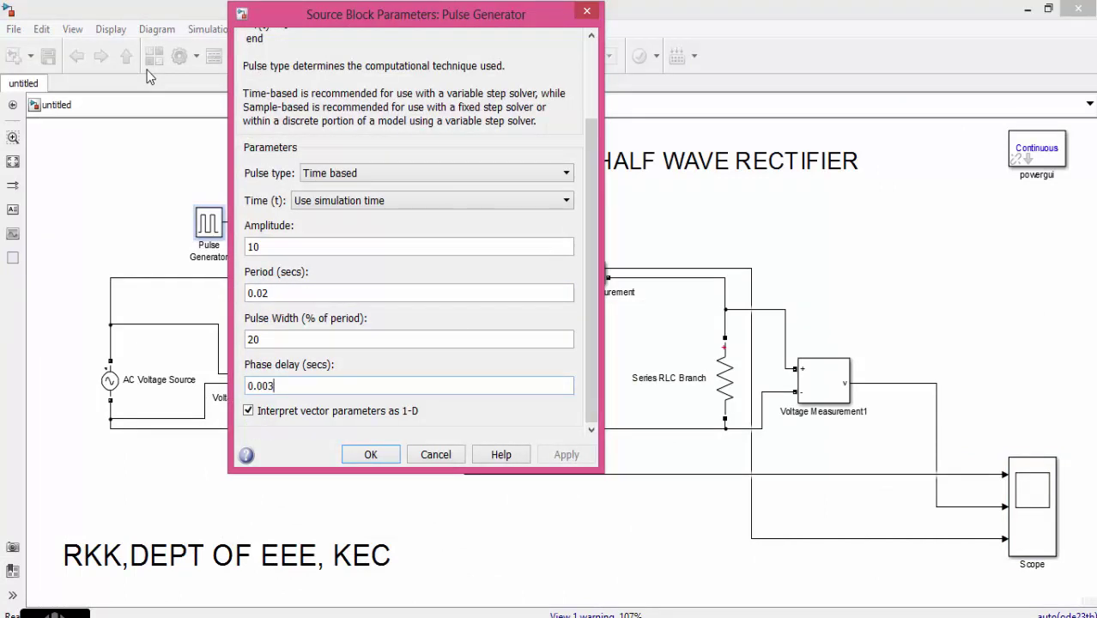
key("BackSpace")
type("6")
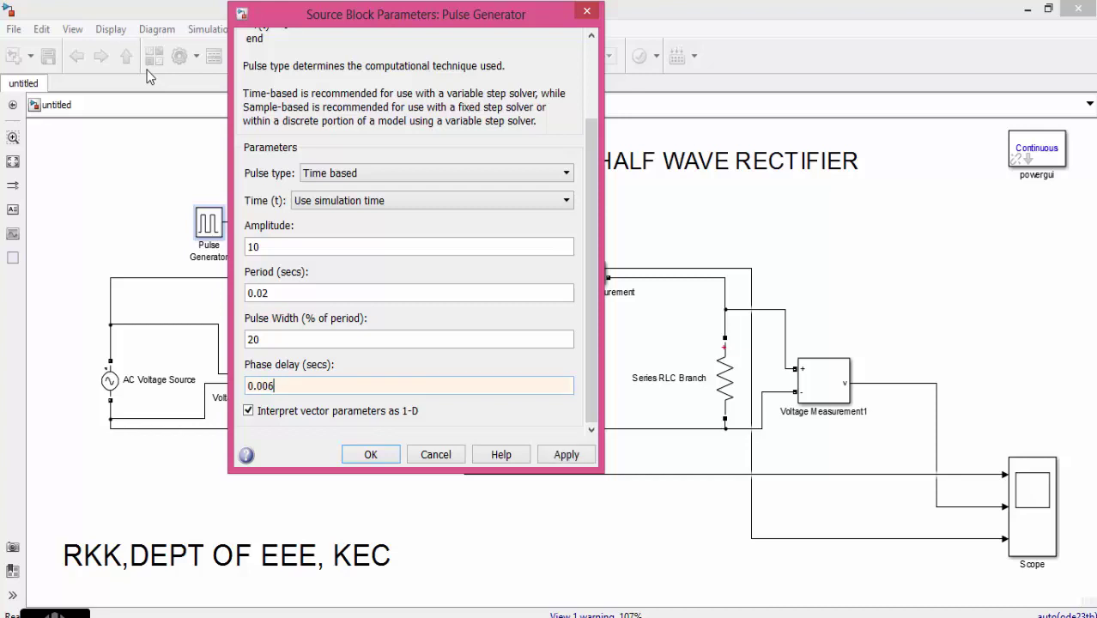
key("Return")
key("ctrl+t")
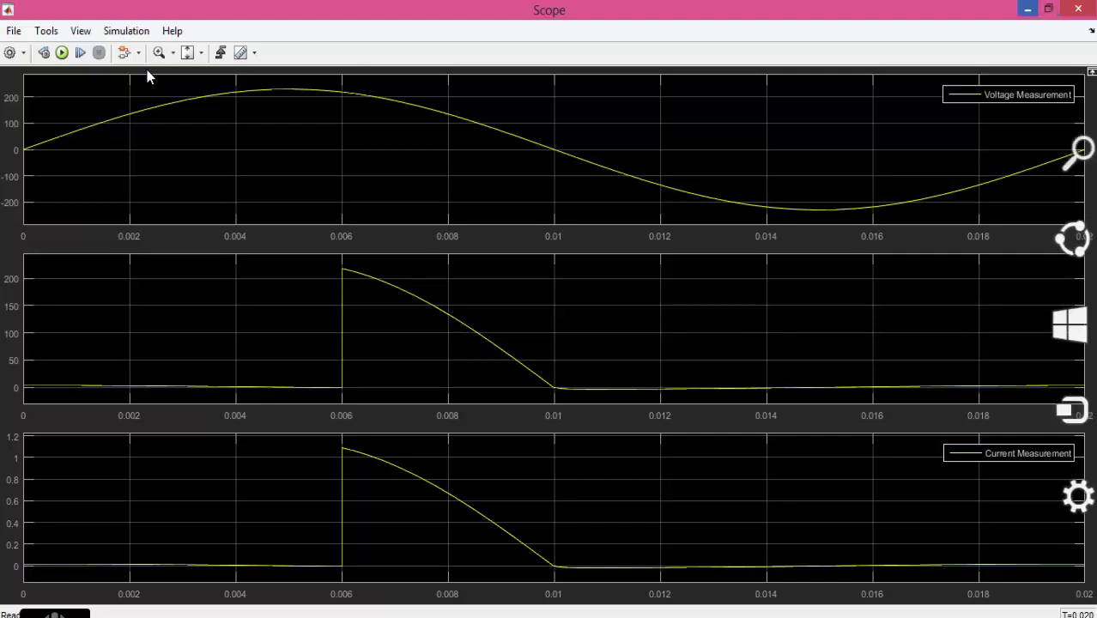
- Review the AC Voltage Source parameters and the Pulse Generator's amplitude, period, pulse width and phase delay in the model
left_click(1027, 9)
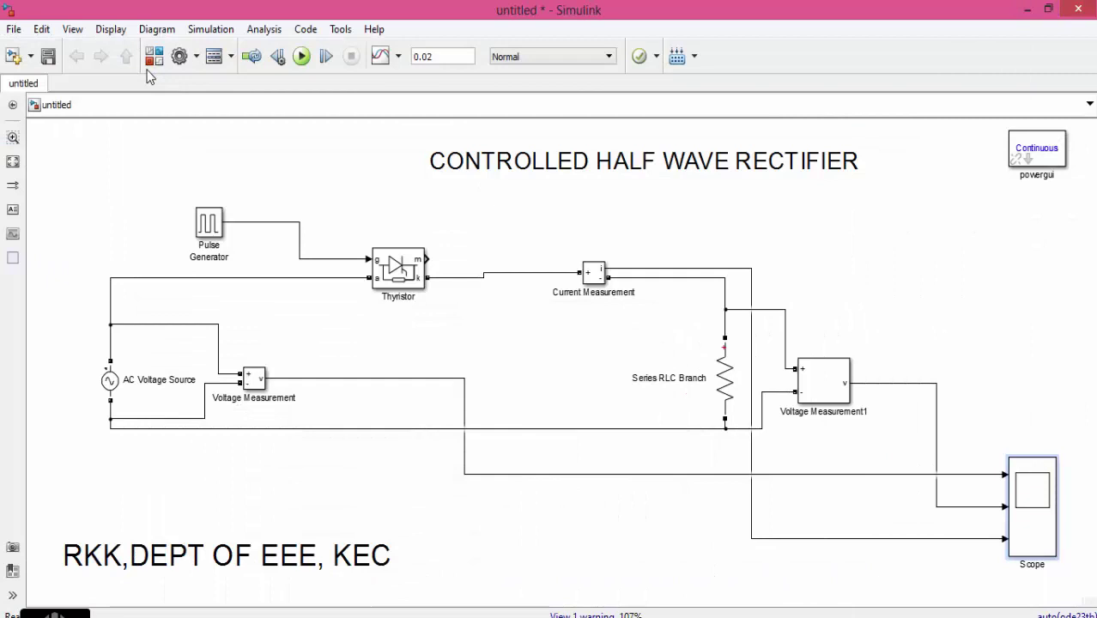
left_click(209, 222)
double_click(110, 380)
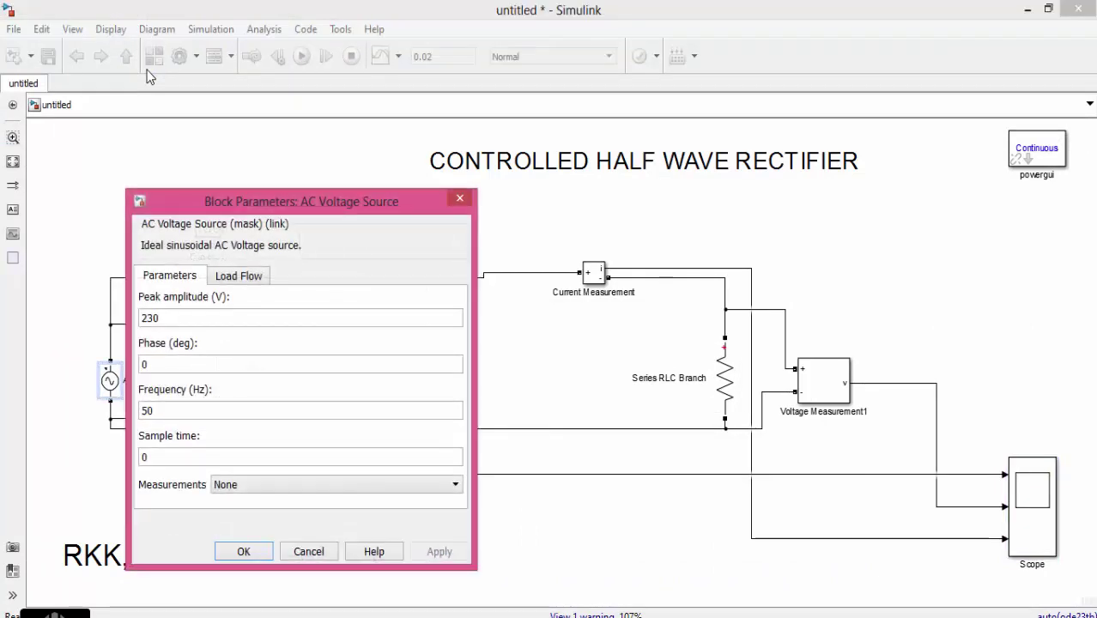
key("Return")
double_click(209, 223)
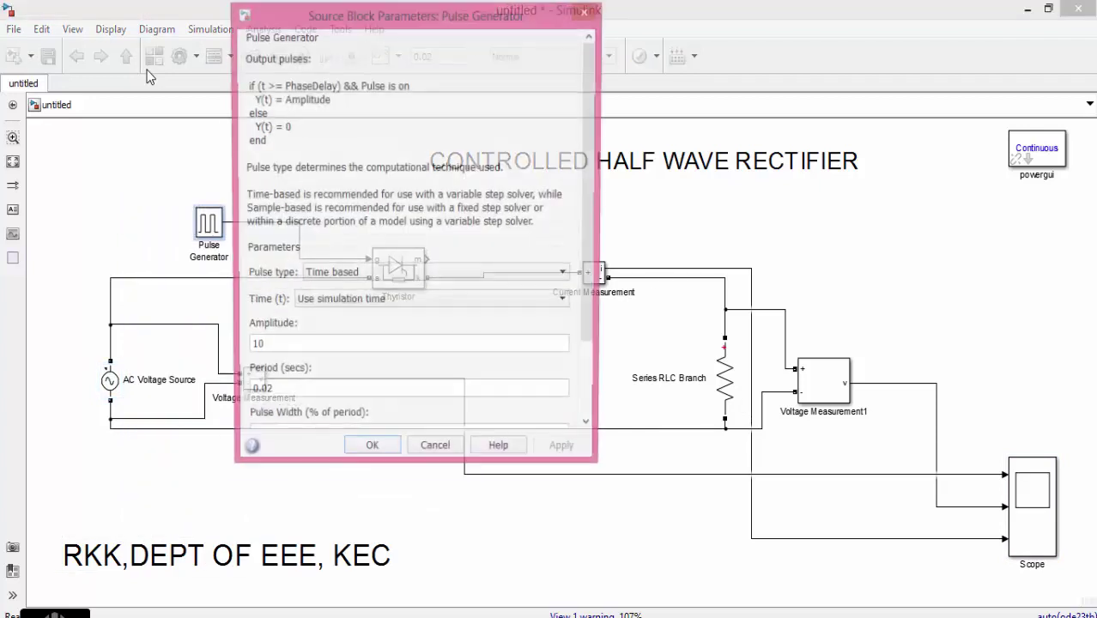
scroll(318, 391, "down", 1)
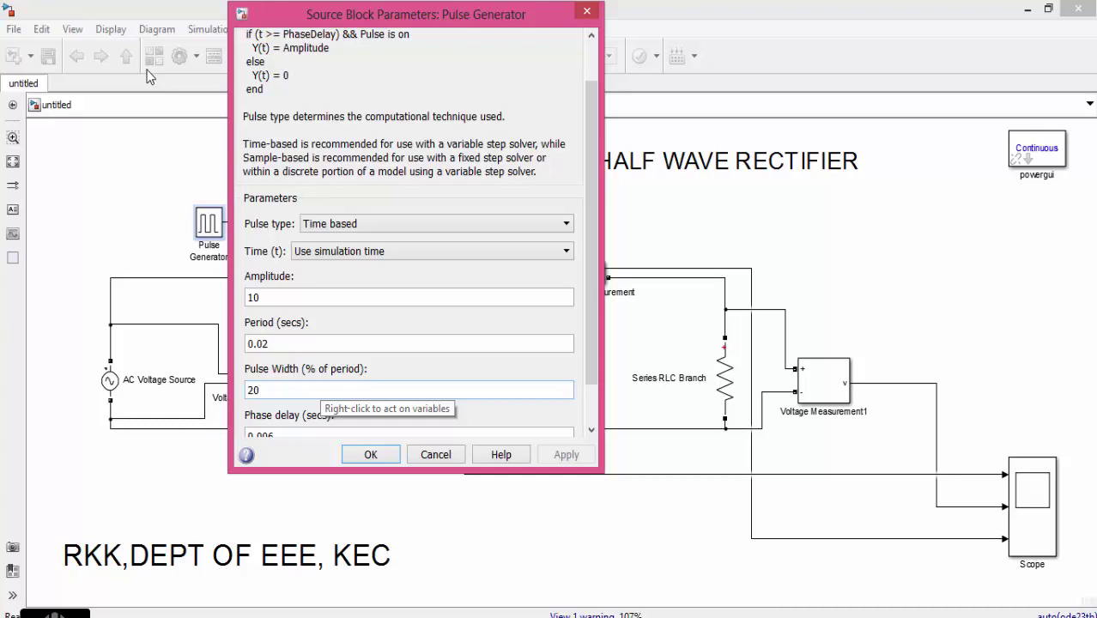
scroll(318, 391, "down", 1)
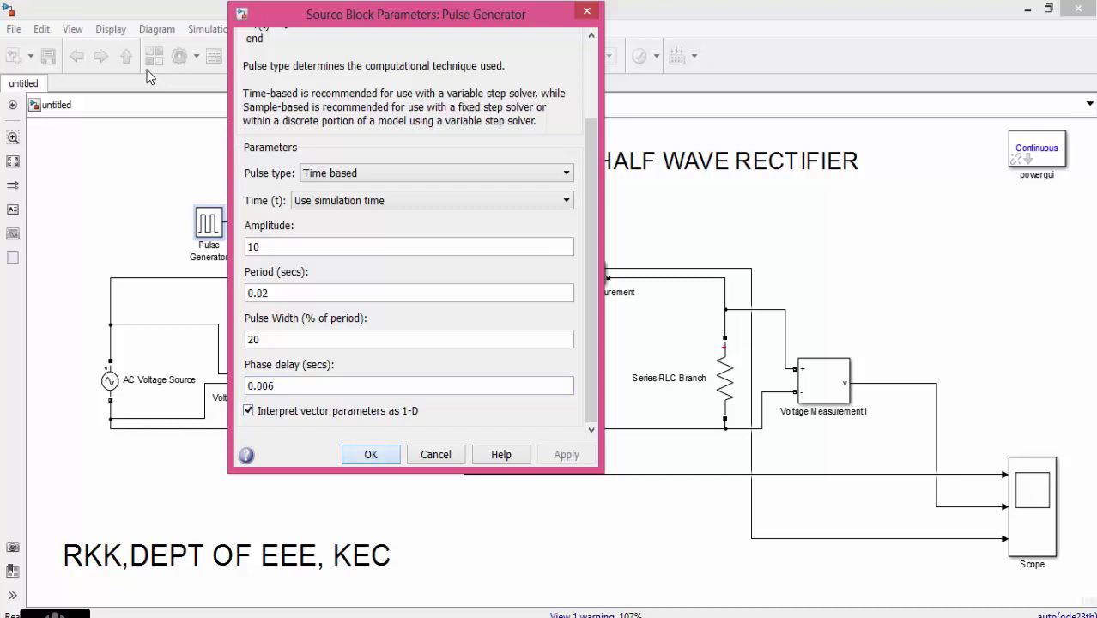
key("Return")
- Set the Series RLC Branch's branch type to RL and run the simulation to show the waveforms in the Scope
double_click(725, 378)
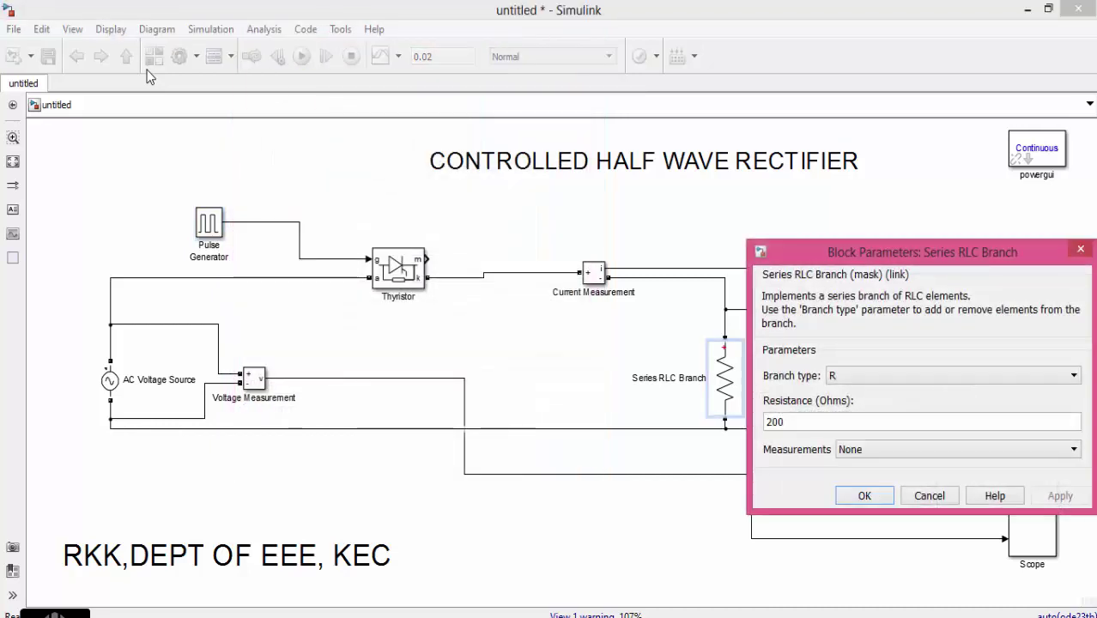
left_click(953, 375)
key("Down")
key("Down")
key("Down")
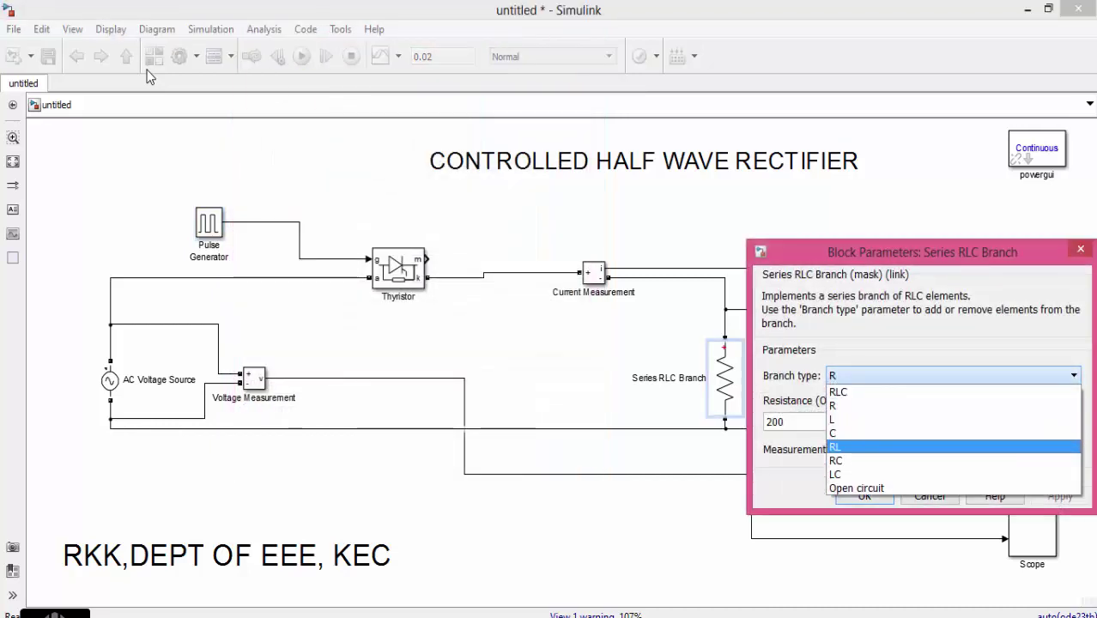
key("Return")
key("Return")
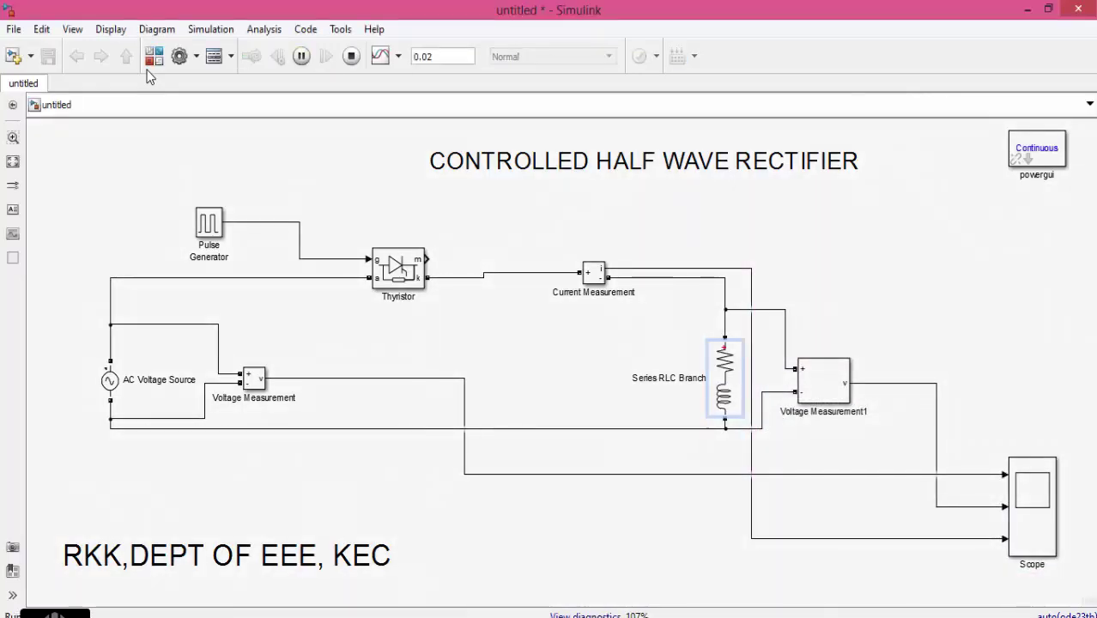
key("Tab")
key("Return")
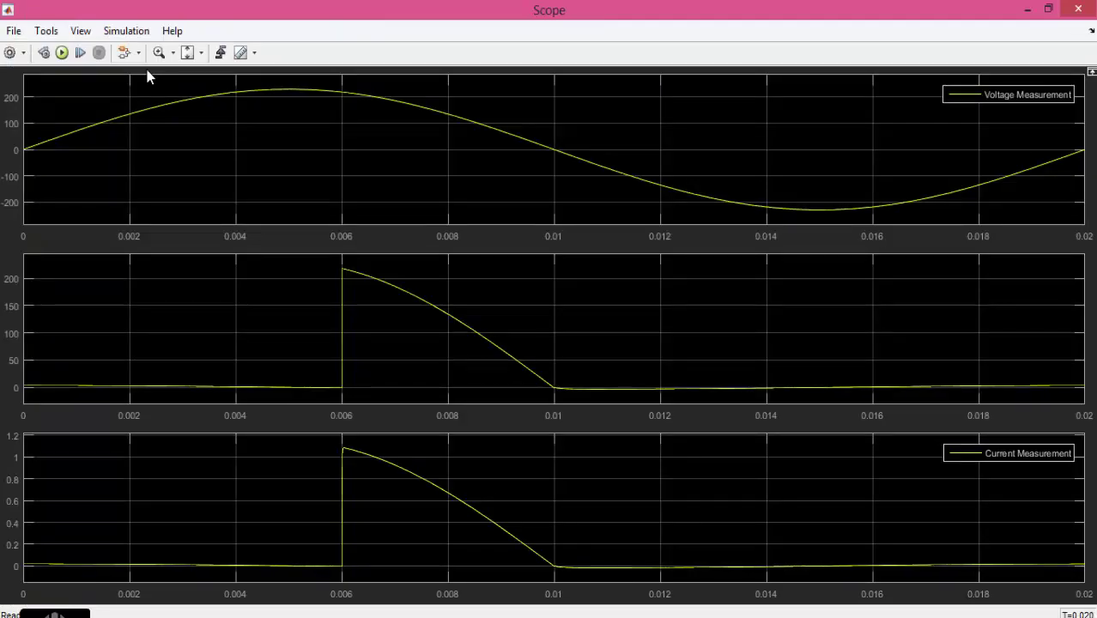
key("ctrl+t")
- Set the Series RLC Branch's inductance to 100e-3 H and rerun the simulation
key("super+Down")
double_click(723, 378)
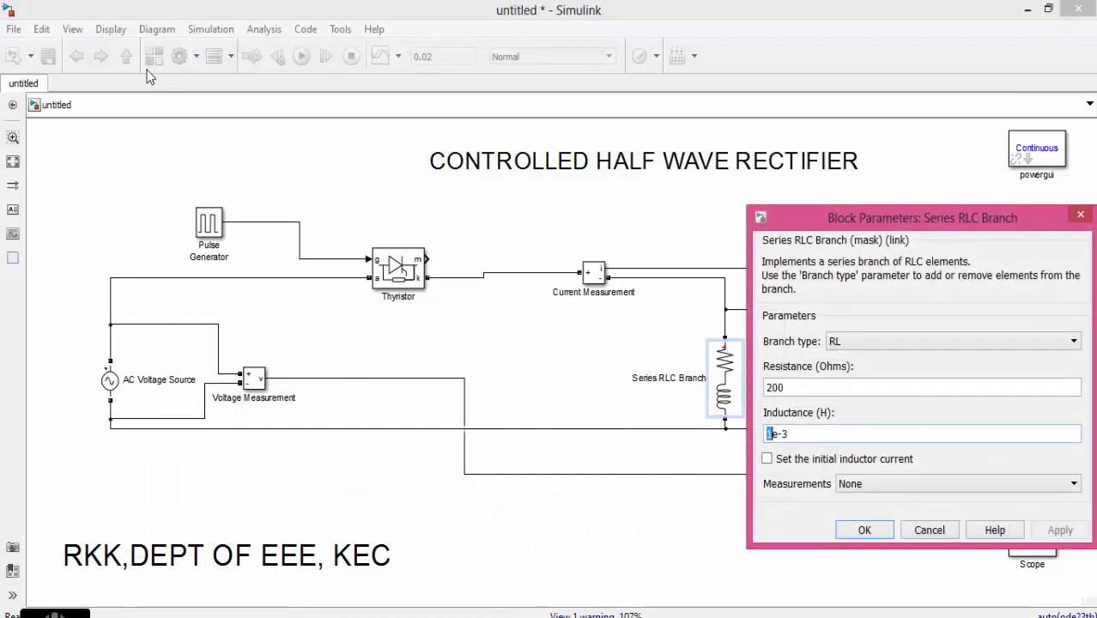
type("00")
key("Return")
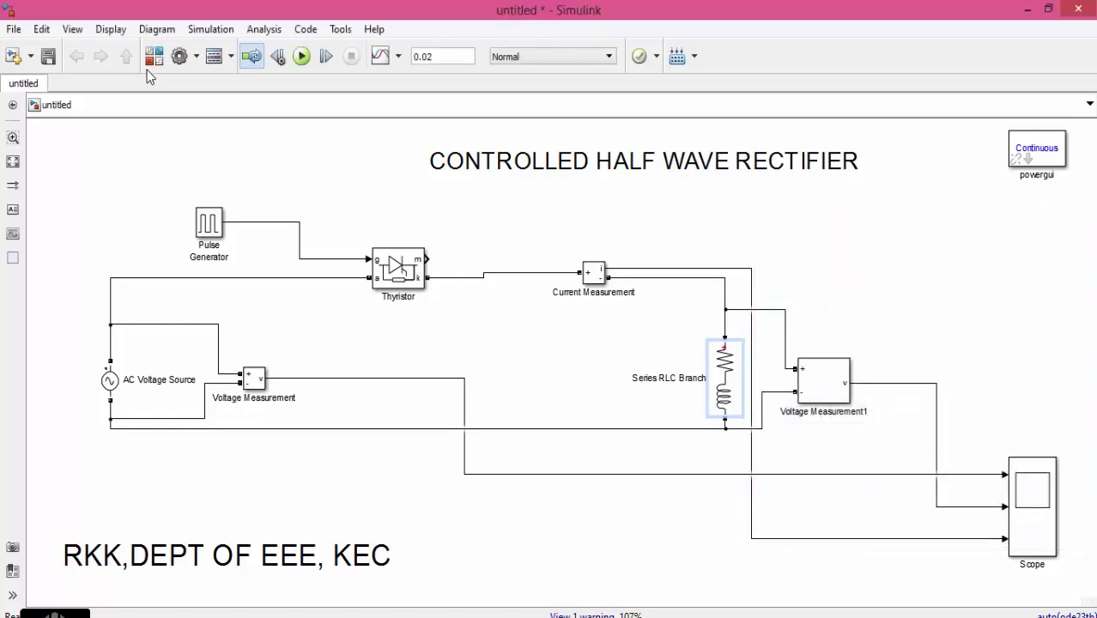
key("ctrl+t")
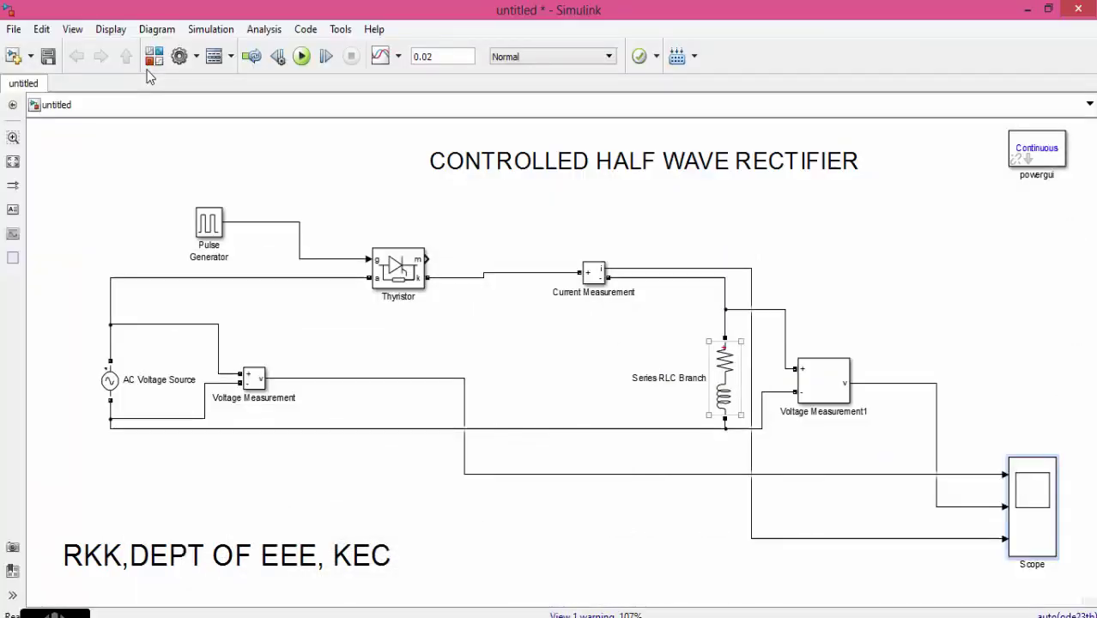
- Change the Series RLC Branch's branch type to RC
key("Return")
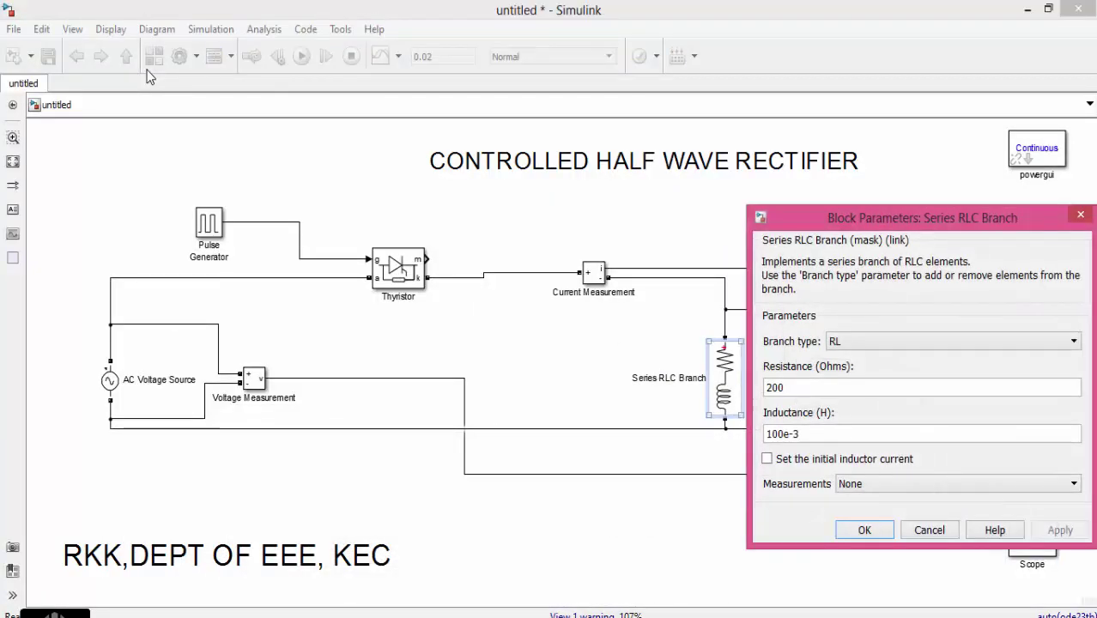
key("alt+Down")
key("Down")
key("Down")
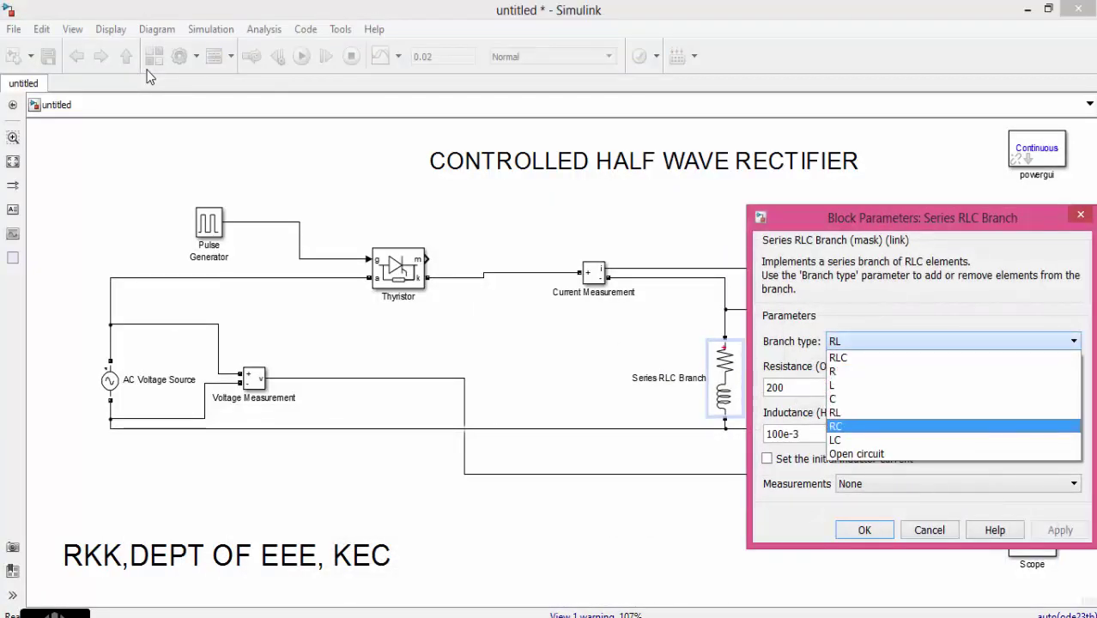
key("Return")
- Increase the RC load's capacitance a hundredfold and rerun the simulation
key("Tab")
key("Tab")
key("Home")
key("Right")
type("00")
key("Return")
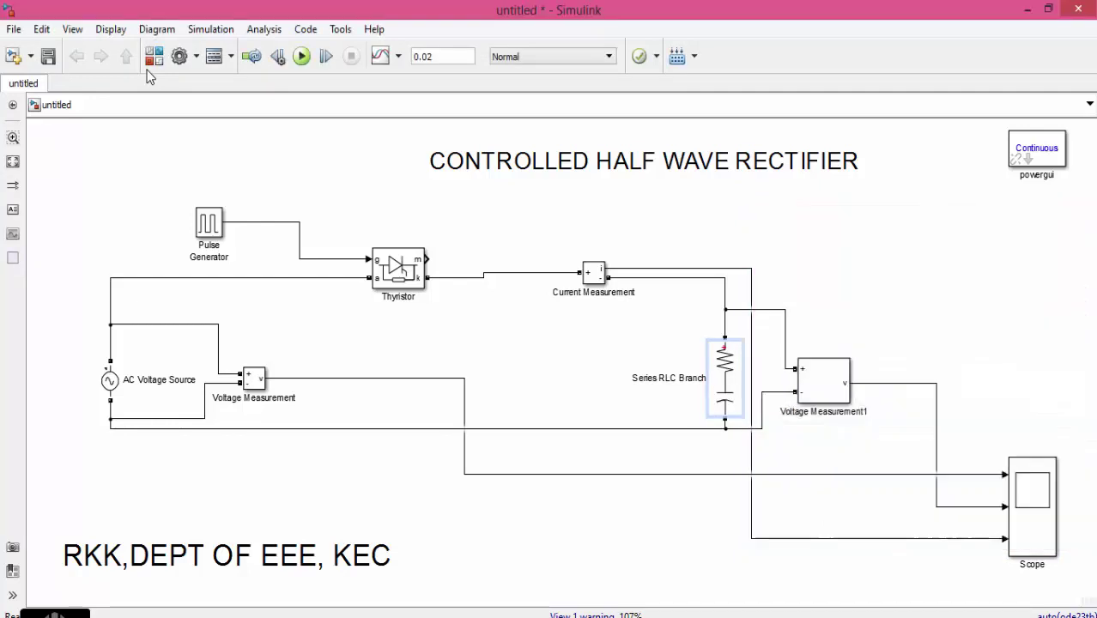
key("ctrl+t")
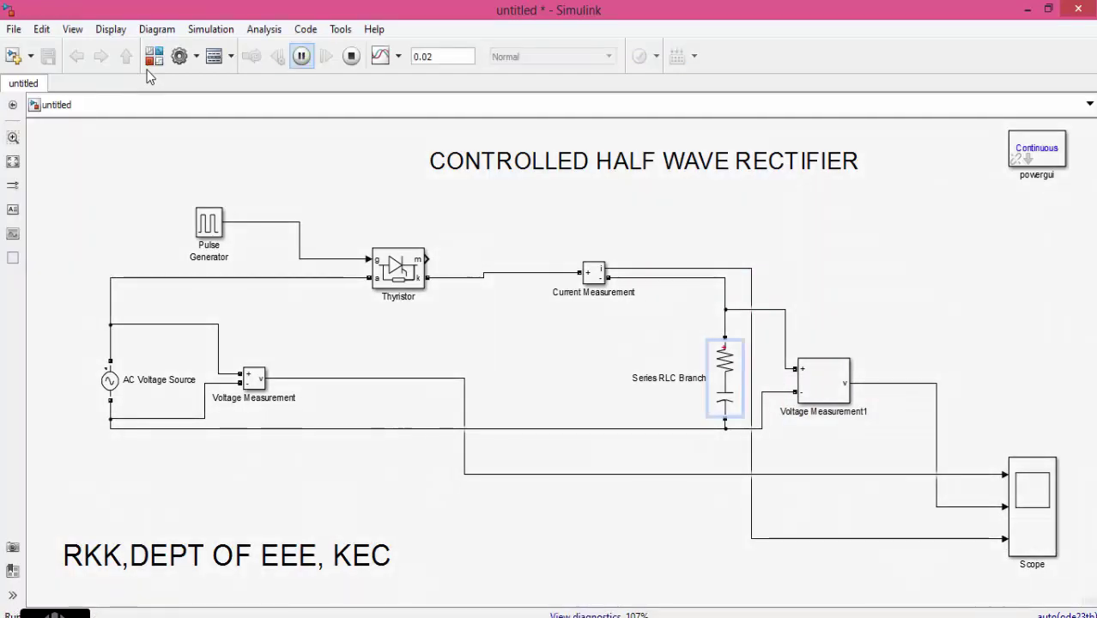